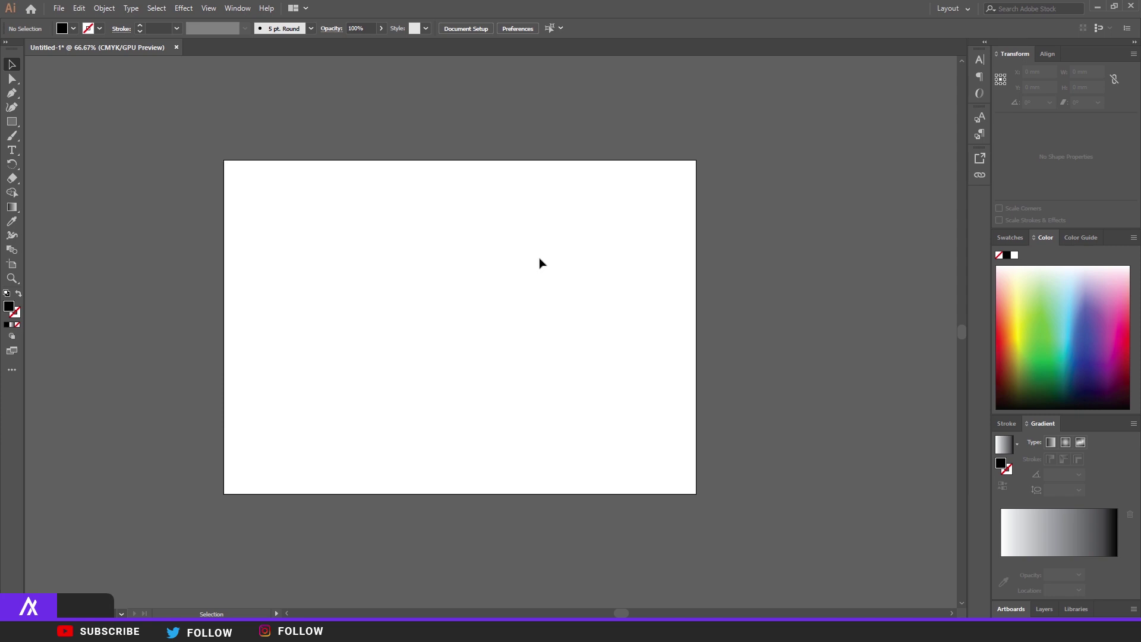
- Switch to Google Chrome and search the web for google translate
scroll(458, 423, "up", 1)
left_click_drag(445, 385, 503, 430)
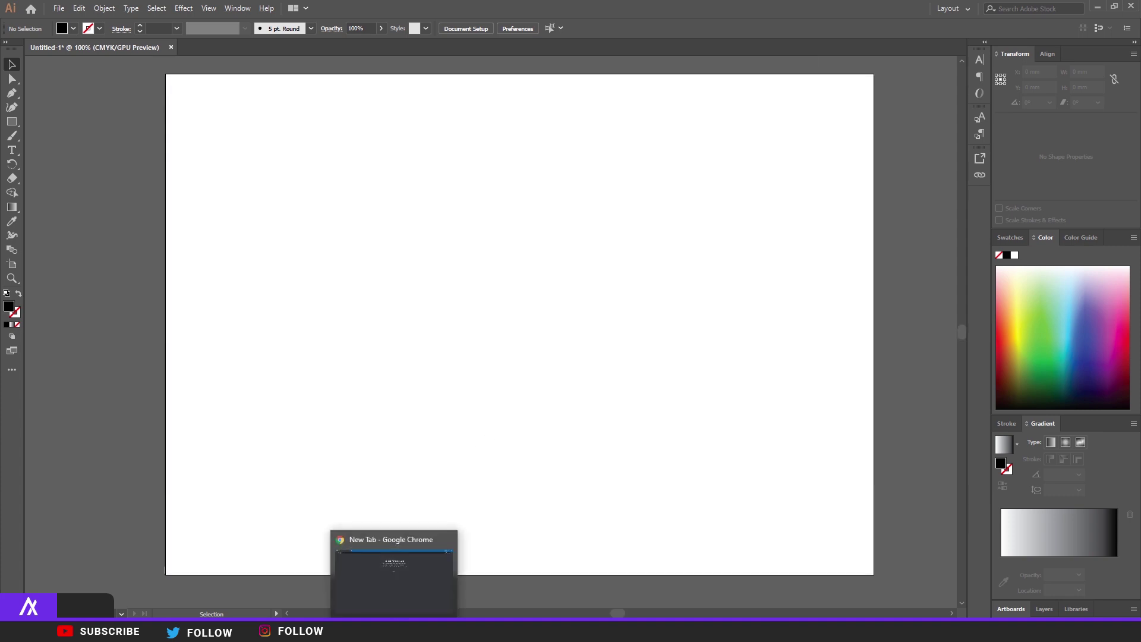
left_click(394, 630)
type("g")
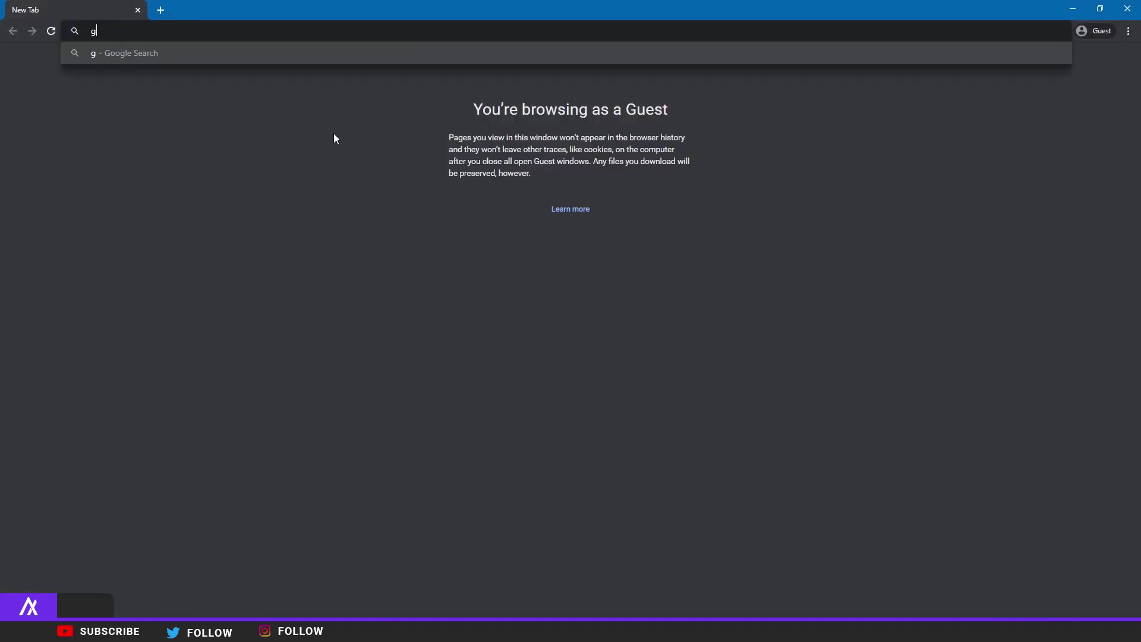
type("oogle translate")
key("Return")
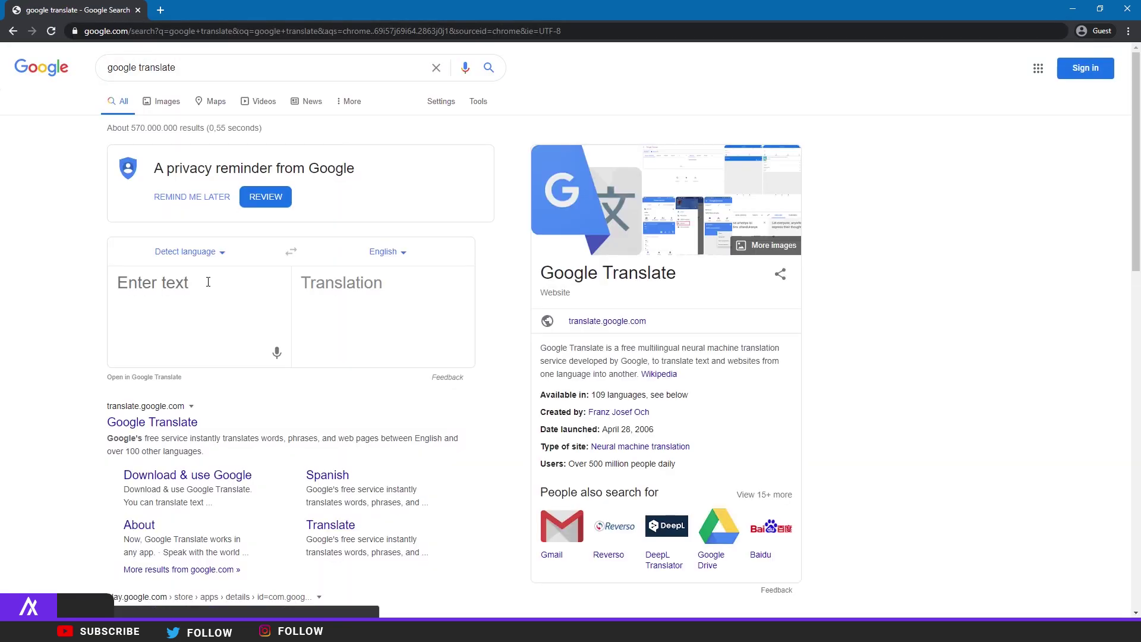
- Set the target language to Japanese and translate the word "epic"
left_click(388, 250)
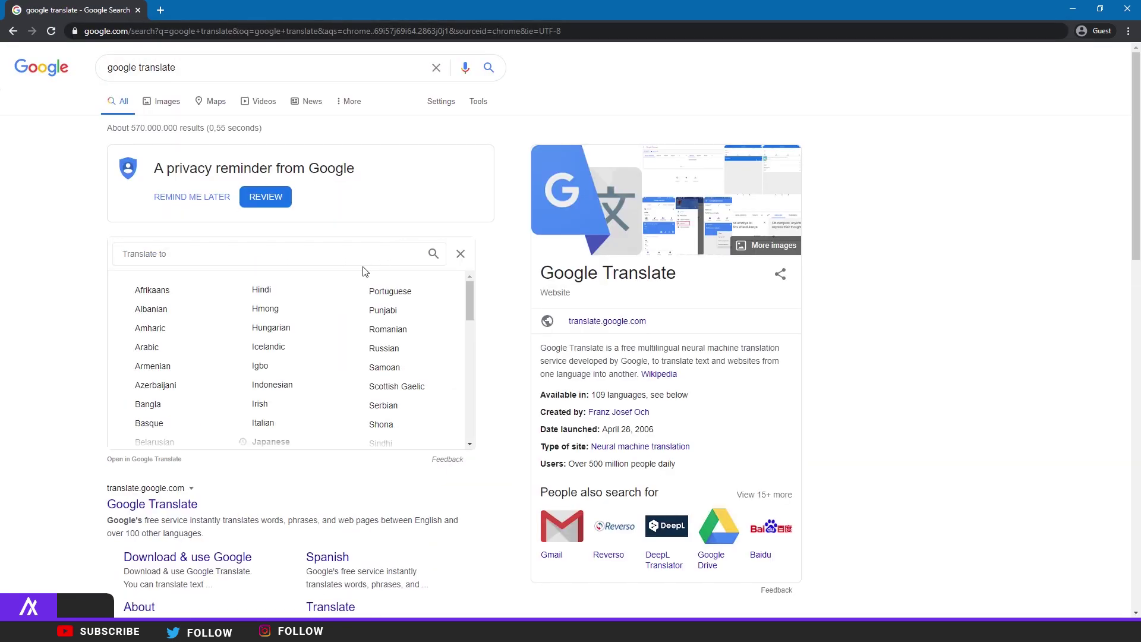
type("ja")
left_click(149, 294)
type("epic")
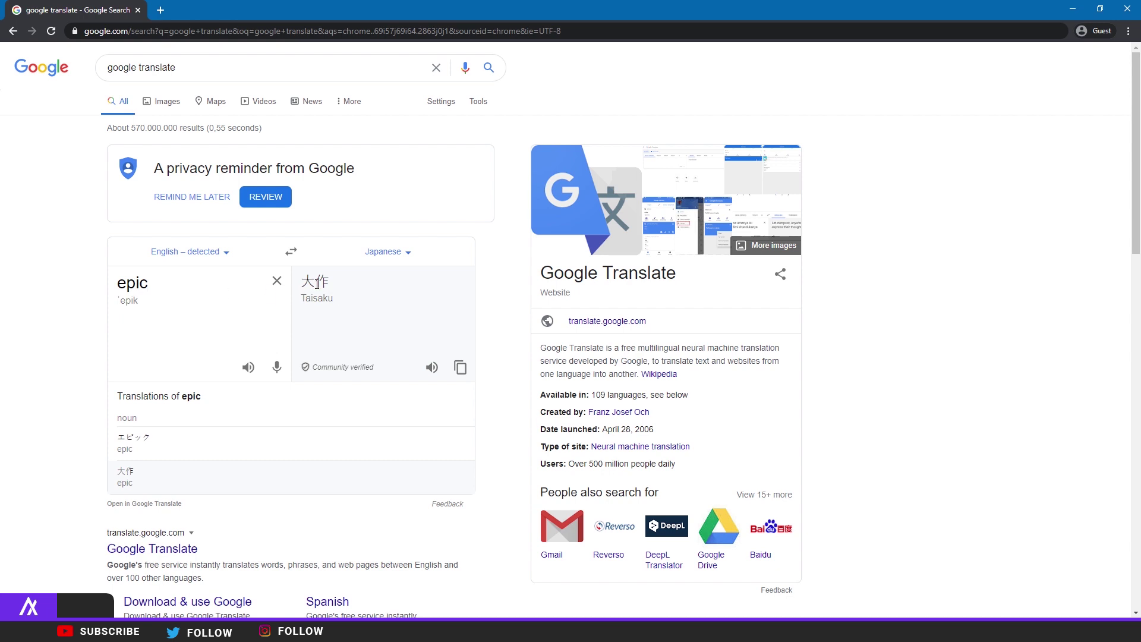
- Copy the character 大 from the translation, switch back to Illustrator and place it as text on the artboard
left_click_drag(313, 283, 302, 281)
key("ctrl+c")
left_click(338, 287)
left_click_drag(117, 283, 162, 284)
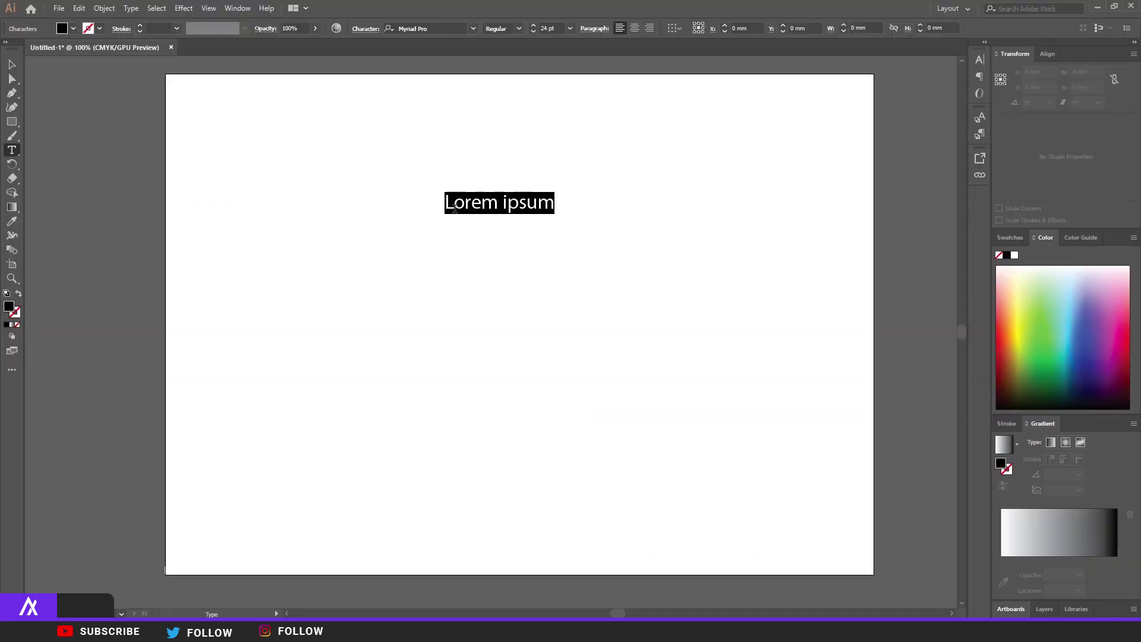
key("ctrl+v")
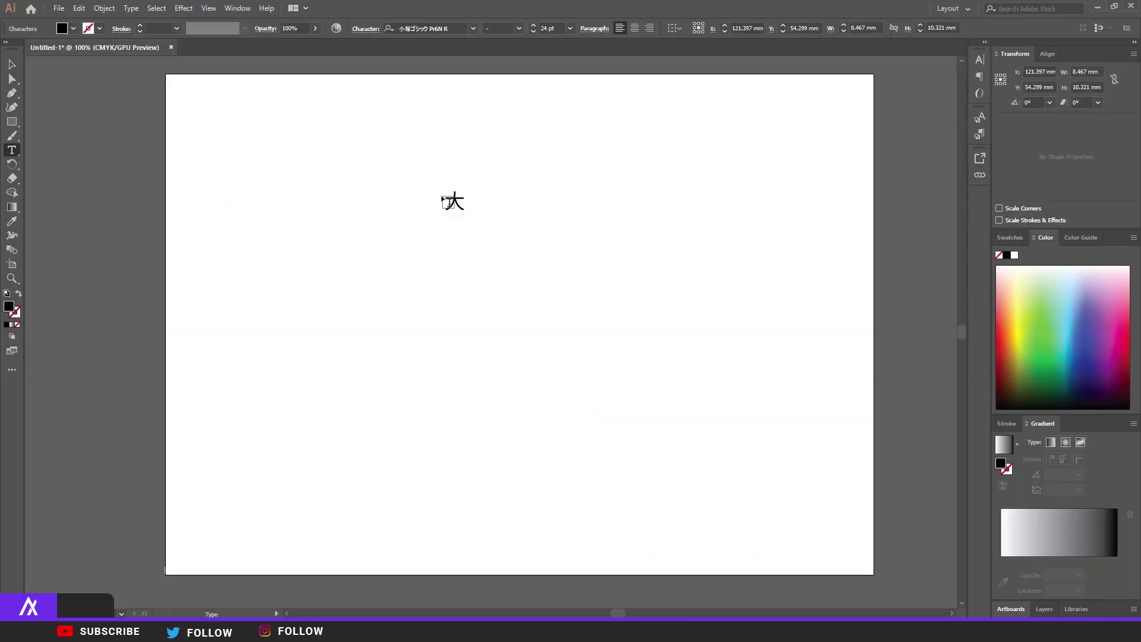
key("Escape")
left_click_drag(457, 203, 490, 216)
left_click(526, 217)
- Draw a horizontal black rectangle about 24.3 × 4.6 mm below the 大 character
scroll(517, 224, "up", 2)
scroll(512, 285, "down", 2)
scroll(520, 309, "up", 1)
scroll(523, 322, "up", 1)
left_click(11, 121)
left_click_drag(426, 323, 543, 345)
key("c")
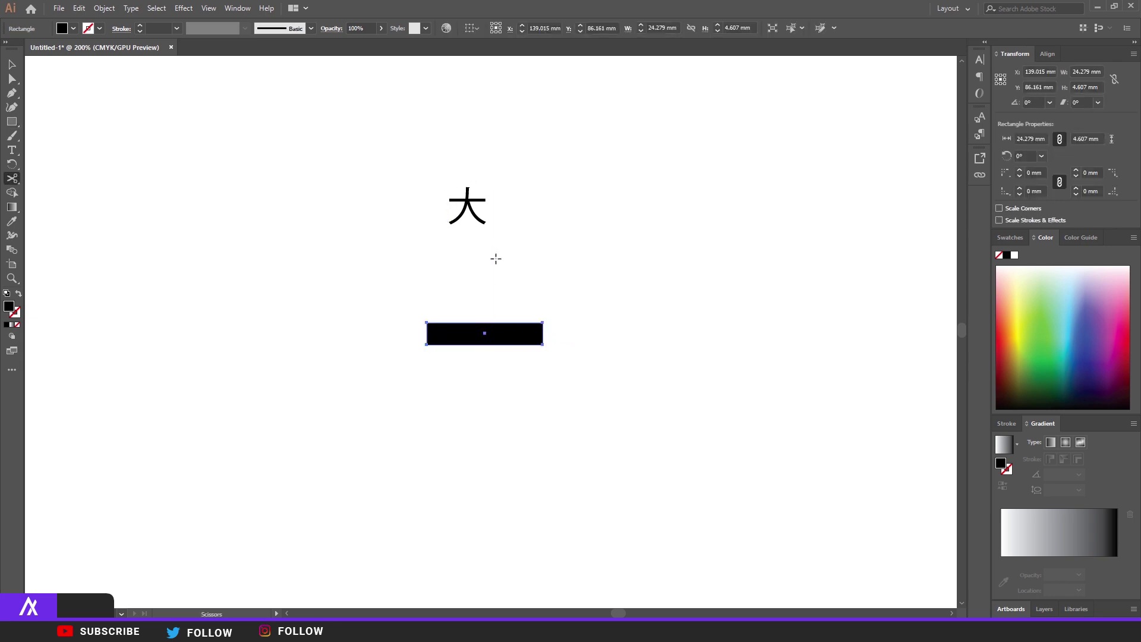
key("v")
- Turn the rectangle into an upright stem about 12.8 mm long and paste a copy of it
mouse_move(488, 316)
left_mouse_down()
mouse_move(535, 334)
mouse_move(498, 370)
mouse_move(487, 338)
left_mouse_up()
left_click(520, 341)
left_click(488, 324)
key("ctrl+c")
key("ctrl+v")
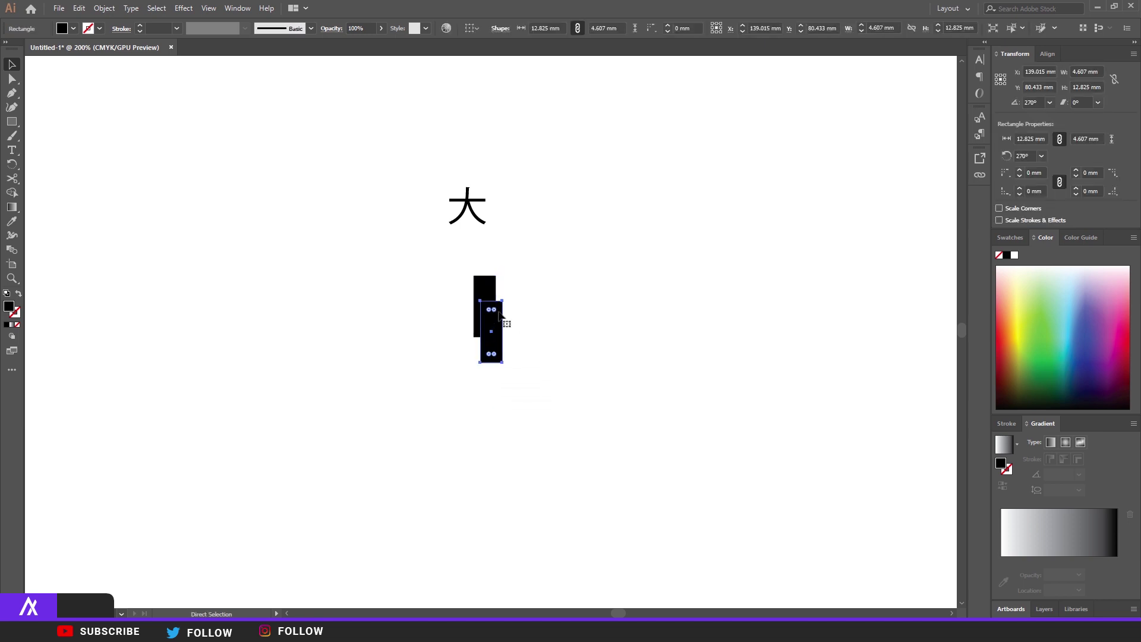
- Make the pasted copy a horizontal crossbar about 30.8 mm long, centred across the stem's lower end
left_click_drag(508, 324, 640, 331)
left_click(573, 339)
key("ctrl+z")
left_click(538, 366)
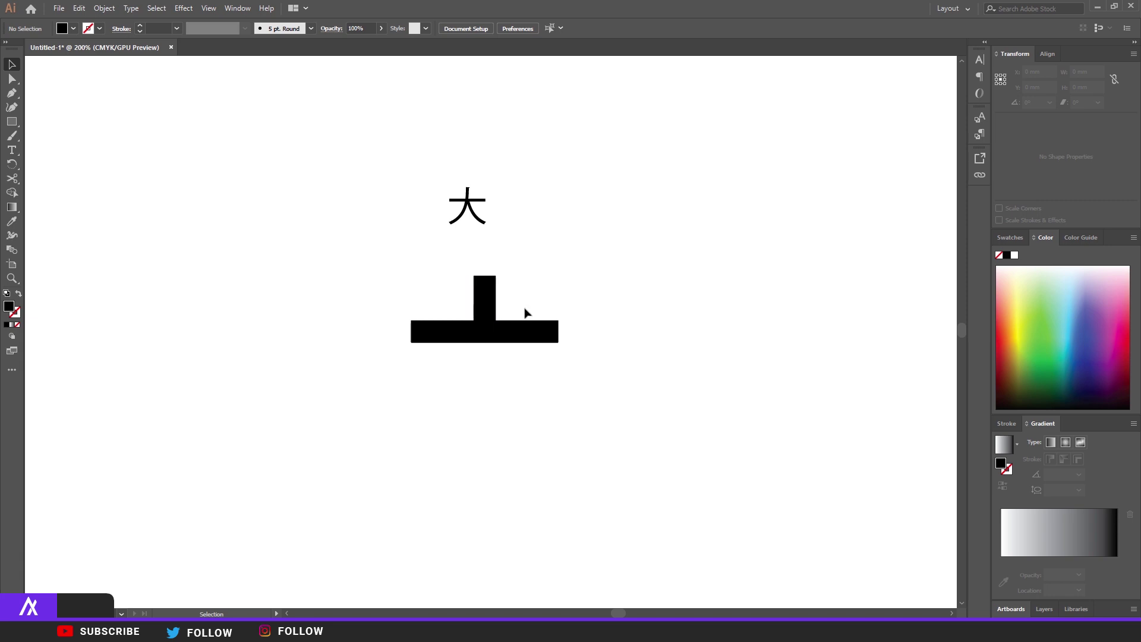
- Add two mirrored diagonal legs about 21.9 mm long at 45° below the crossbar's centre
left_click(470, 332)
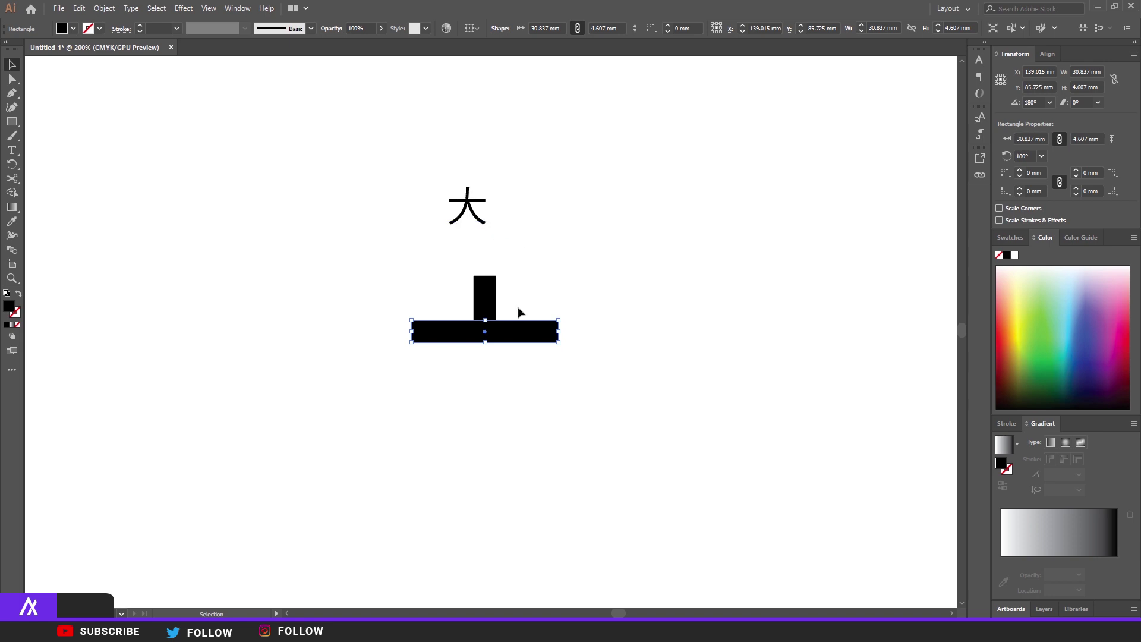
key("a")
mouse_move(505, 339)
left_mouse_down()
mouse_move(504, 318)
mouse_move(516, 342)
mouse_move(517, 305)
mouse_move(545, 385)
mouse_move(560, 383)
mouse_move(507, 319)
mouse_move(513, 333)
left_mouse_up()
left_click(627, 395)
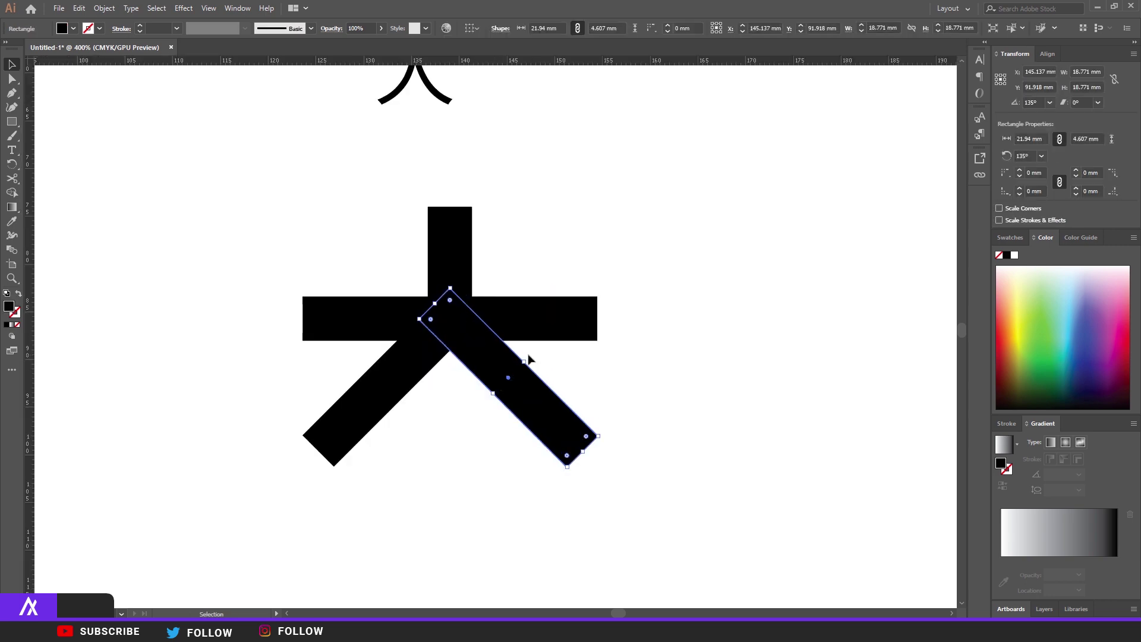
- Rotate the right diagonal leg to about 128.3° and delete the left leg, keeping the right one
left_click_drag(530, 359, 528, 386)
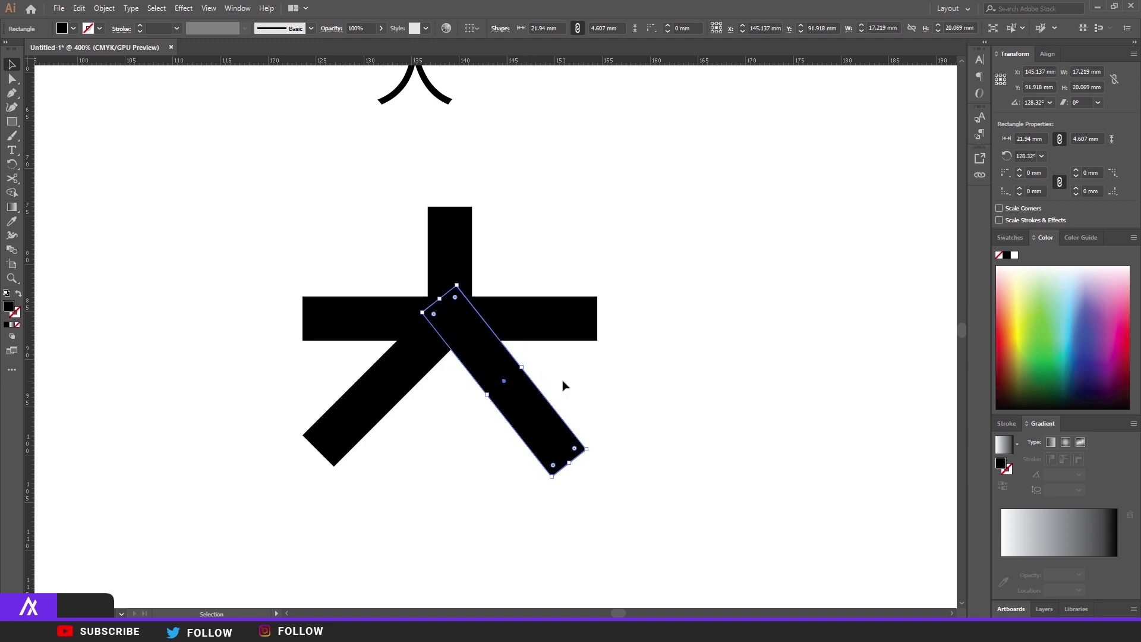
left_click(563, 382)
left_click(398, 389)
key("Delete")
left_click(516, 394)
key("Delete")
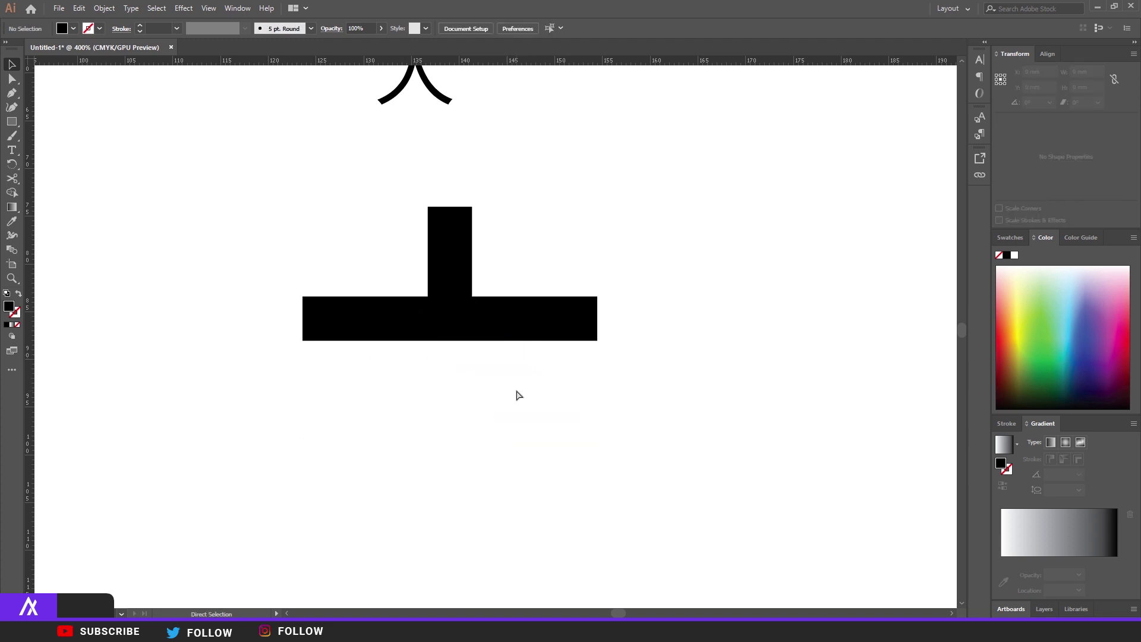
key("ctrl+z")
- Paste a copy of the right leg, reflect it across the vertical axis and position it as the left leg
key("ctrl+v")
right_click(523, 365)
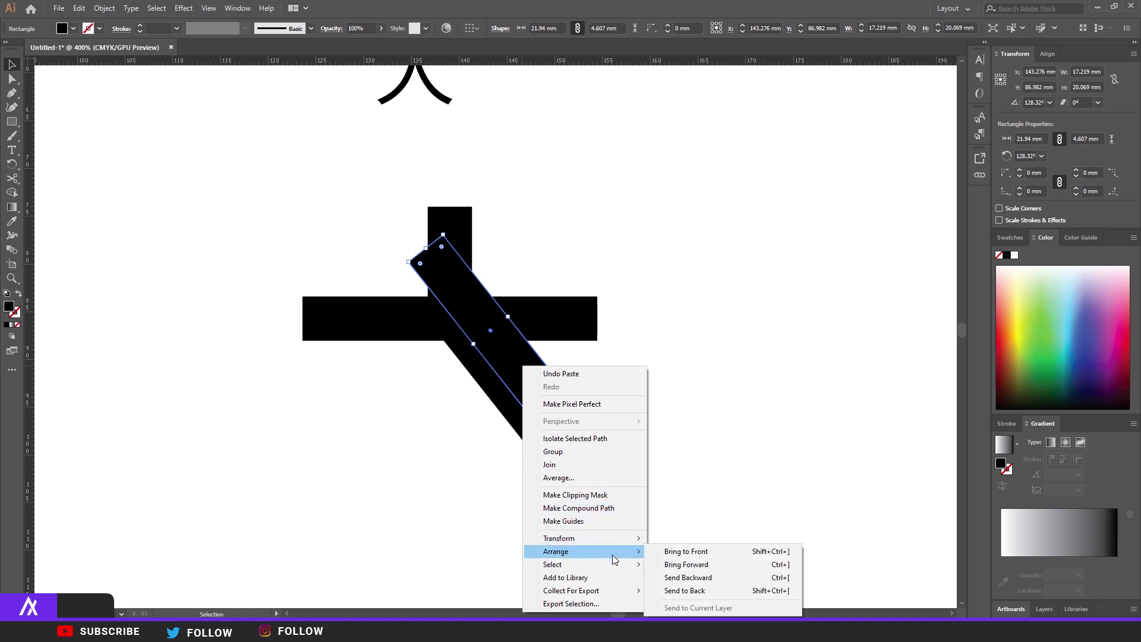
mouse_move(618, 569)
mouse_move(619, 544)
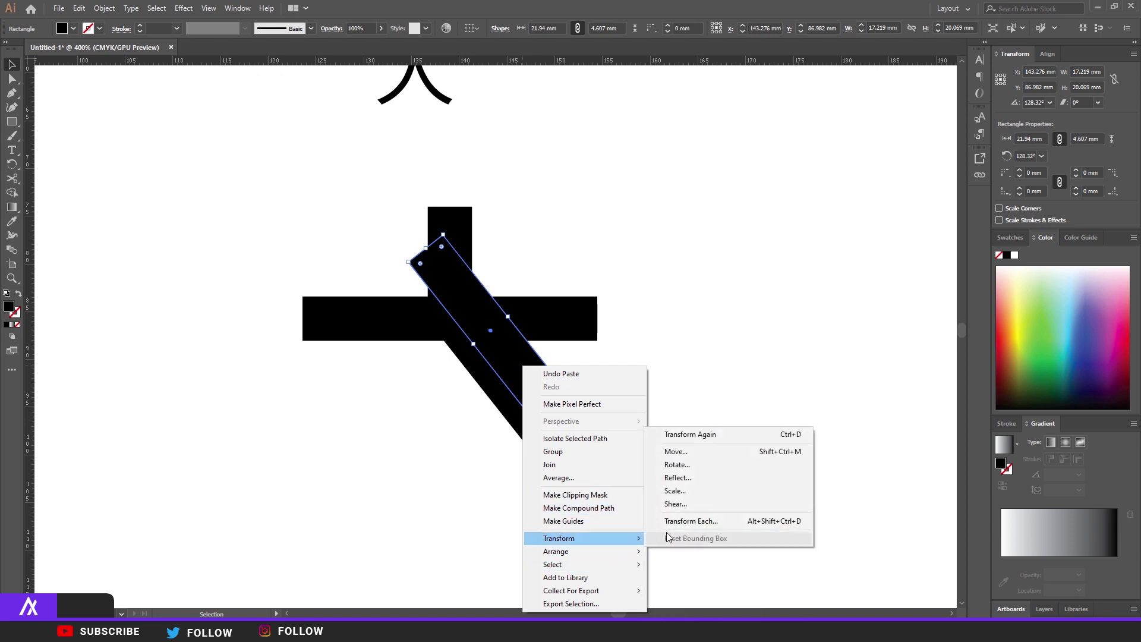
left_click(693, 472)
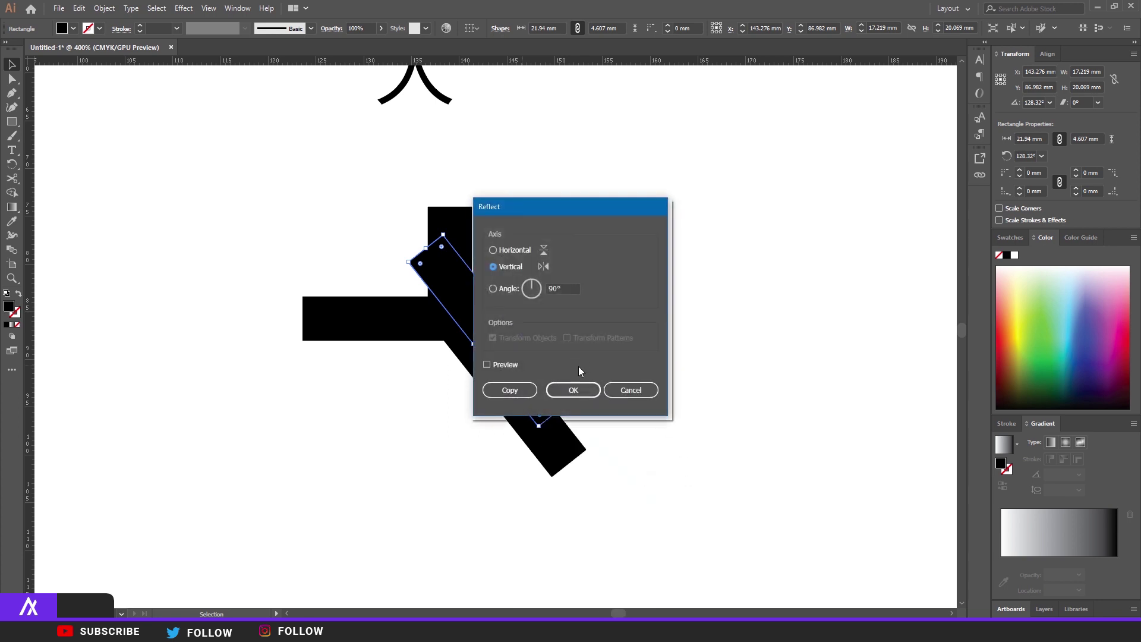
left_click(580, 387)
left_click_drag(477, 365, 382, 415)
left_click(451, 355)
left_click(452, 346)
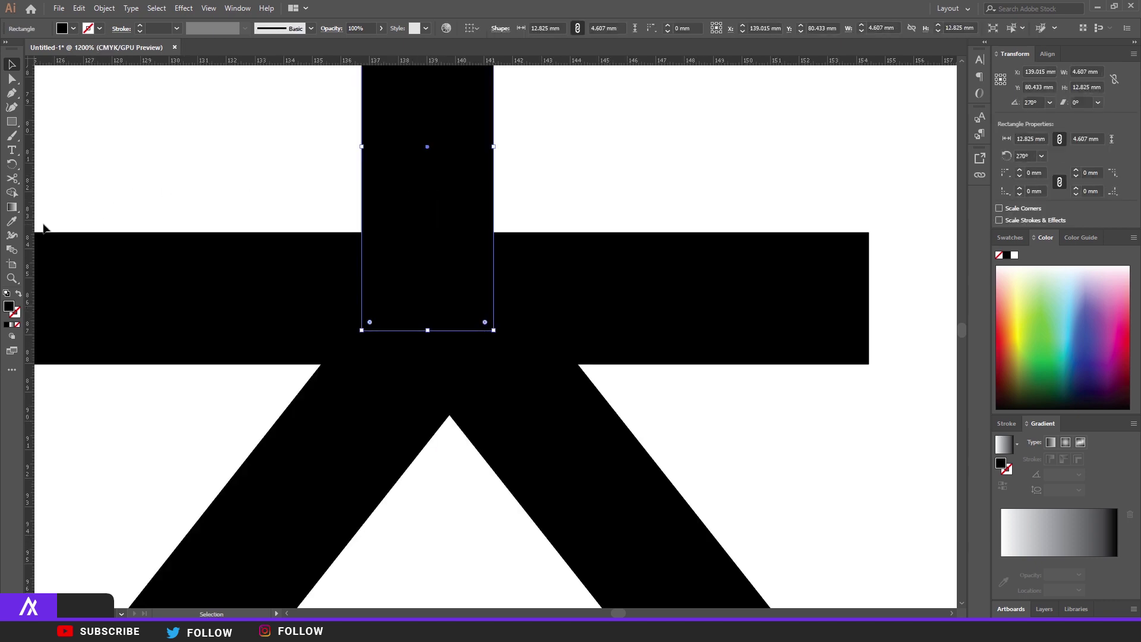
- Add a vertical guide through the stem's centre and align the left leg's upper corner to it
left_click_drag(29, 229, 428, 212)
left_click_drag(379, 362, 357, 372)
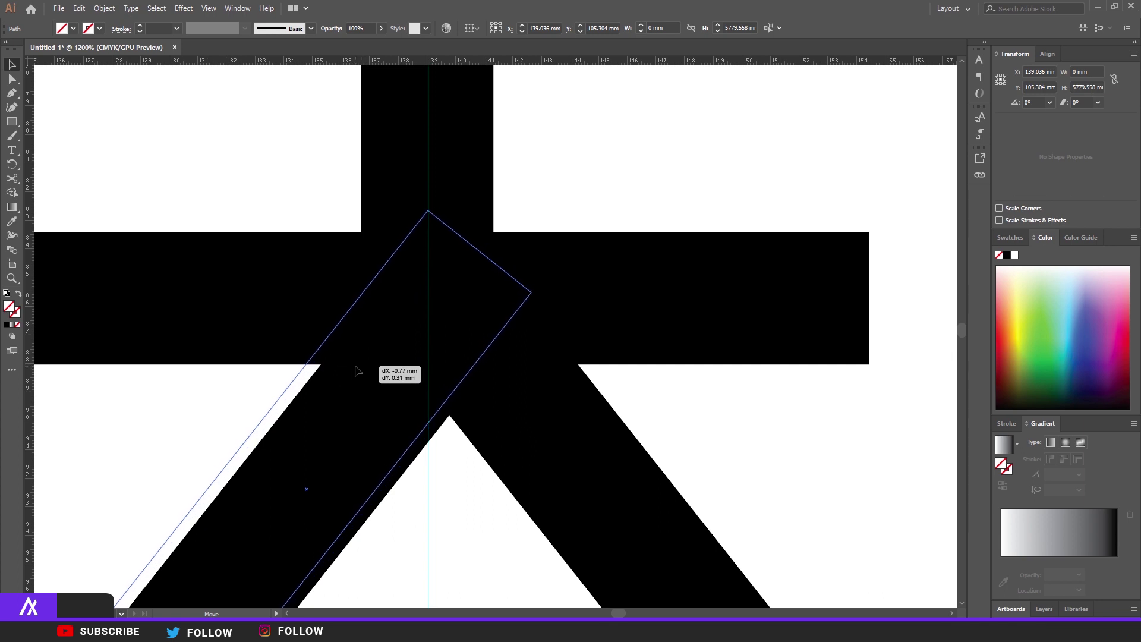
left_click_drag(357, 371, 357, 371)
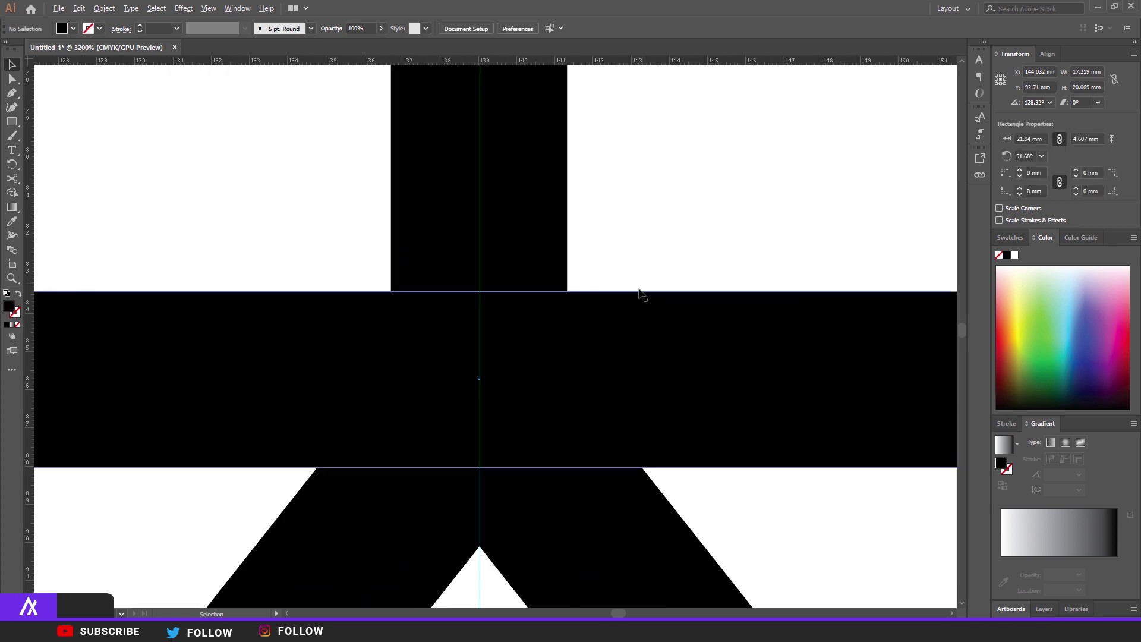
scroll(642, 295, "down", 8)
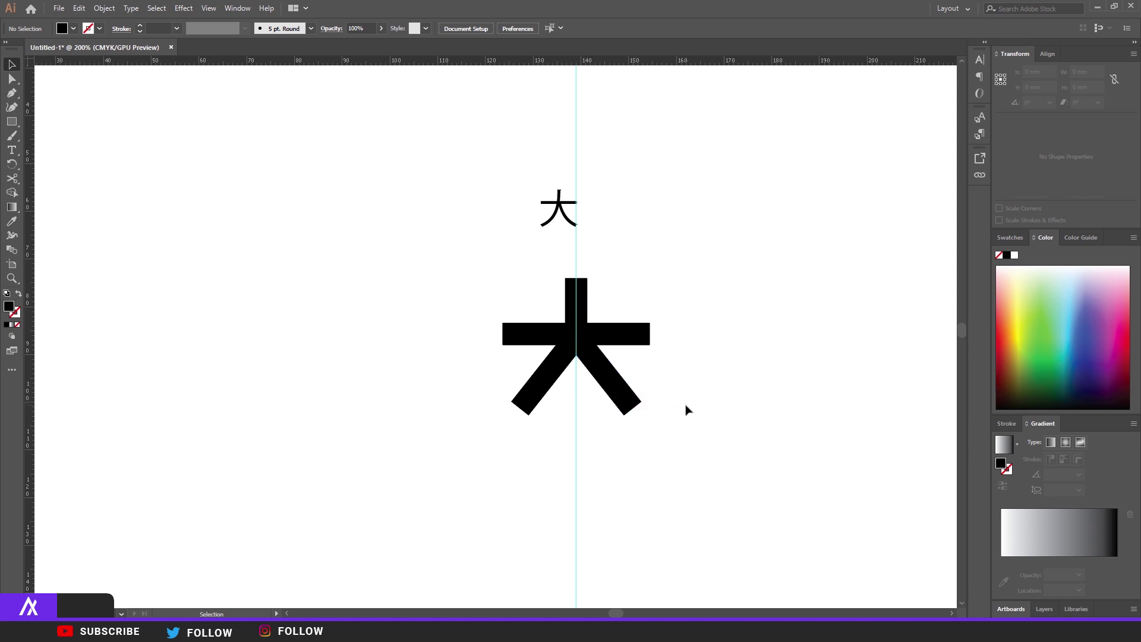
- Lengthen both diagonal legs outward to about 25.2 mm each
scroll(690, 407, "up", 1)
left_click(602, 414)
left_click_drag(602, 415, 616, 432)
left_click(492, 425)
left_click(436, 412)
left_click_drag(435, 411, 423, 432)
- Add a horizontal guide at the lower tips of the two legs and fine-tune it to check their alignment
left_click_drag(555, 63, 584, 441)
left_click(466, 463)
scroll(467, 462, "up", 4)
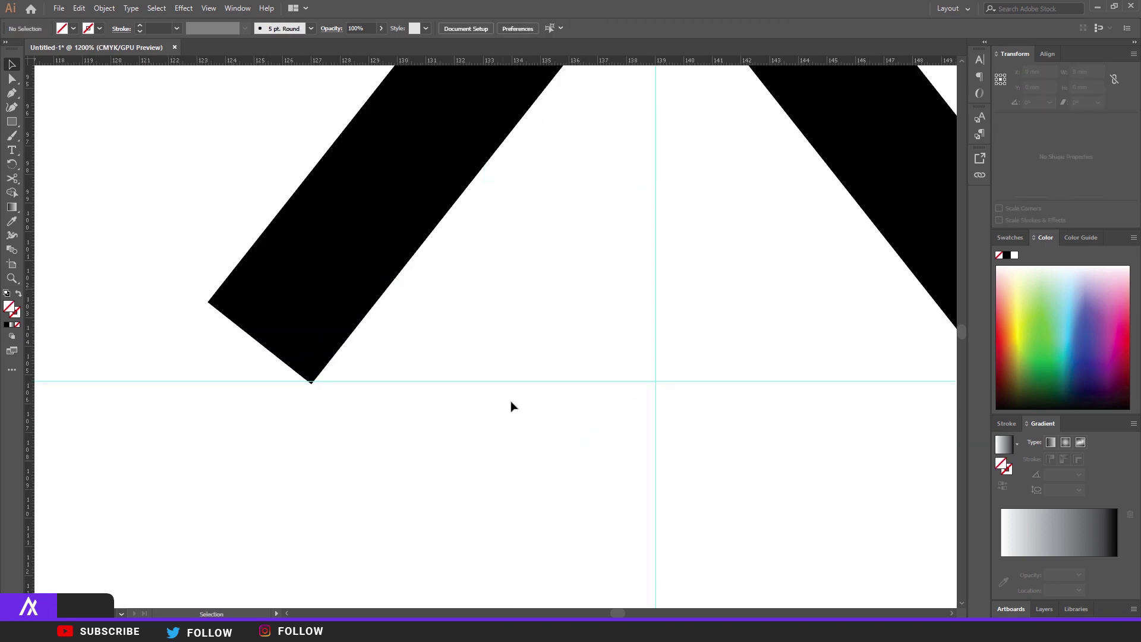
left_click_drag(514, 404, 393, 415)
left_click(862, 396)
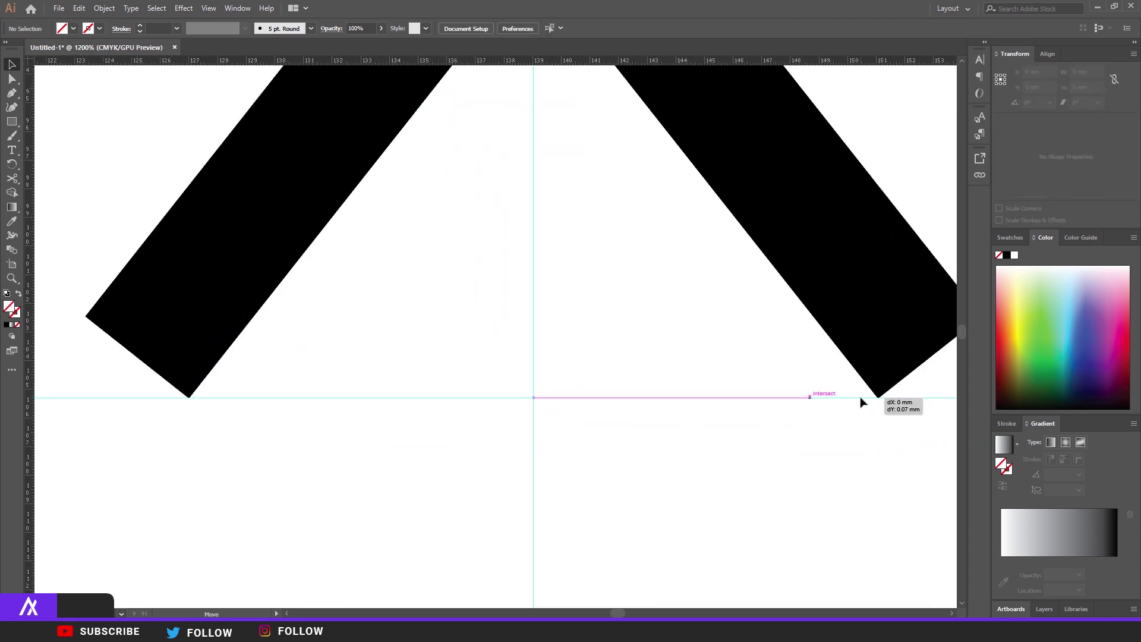
- Delete the horizontal and vertical guides
scroll(507, 375, "down", 4)
key("Delete")
left_click(514, 423)
key("Delete")
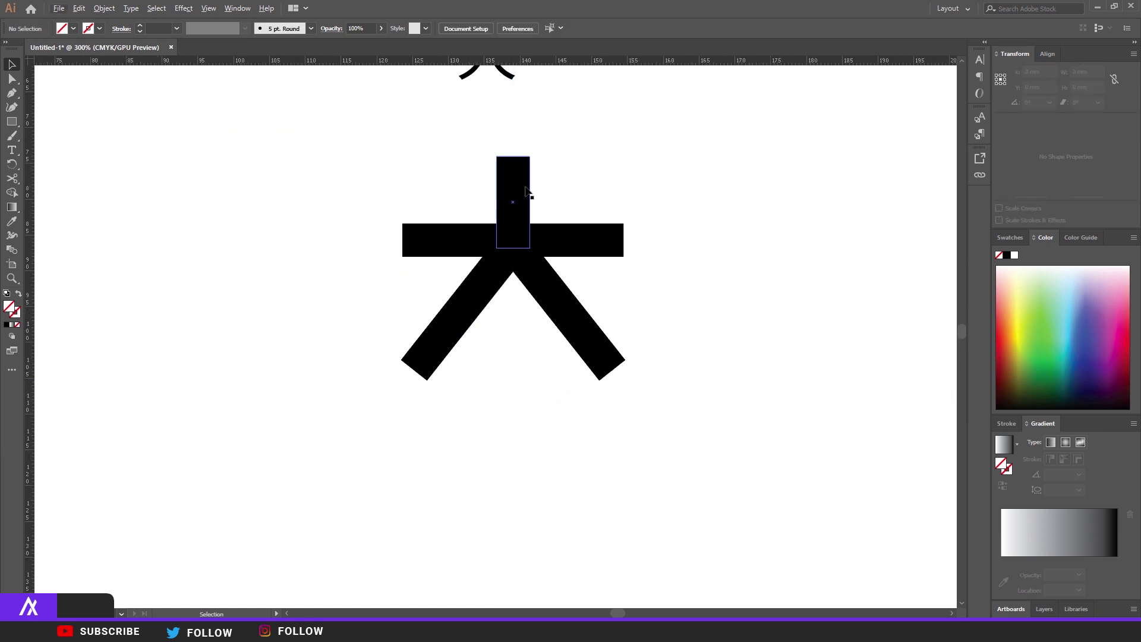
- Round all corners of the vertical stem until its ends are nearly semicircular
key("alt")
left_click_drag(528, 319, 502, 397)
left_click(487, 272)
scroll(505, 243, "up", 2)
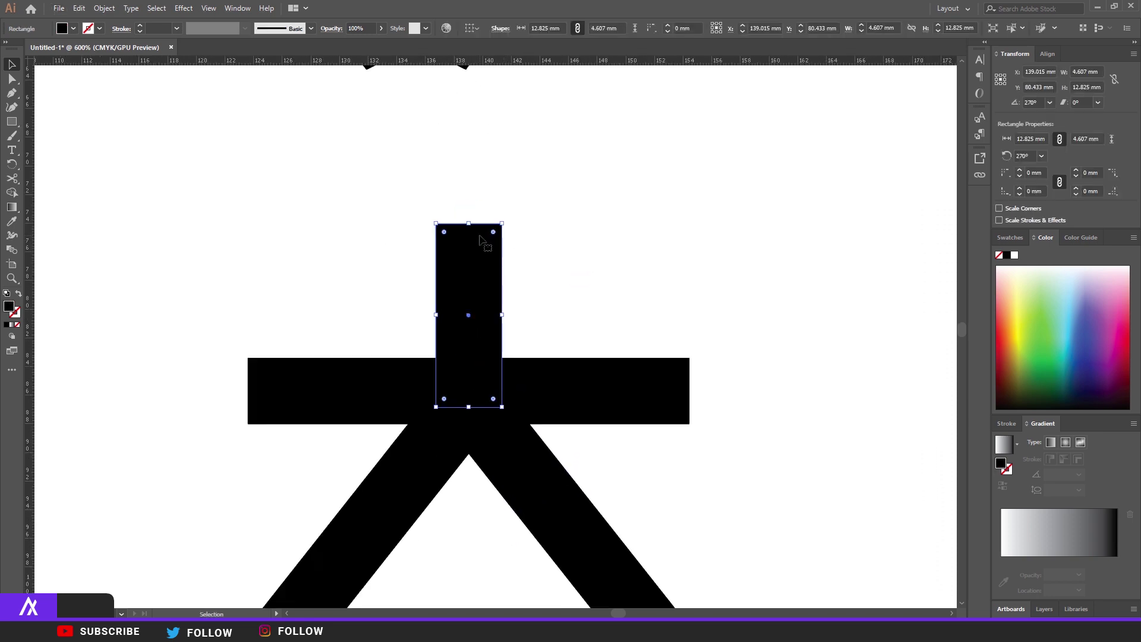
left_click_drag(494, 232, 485, 243)
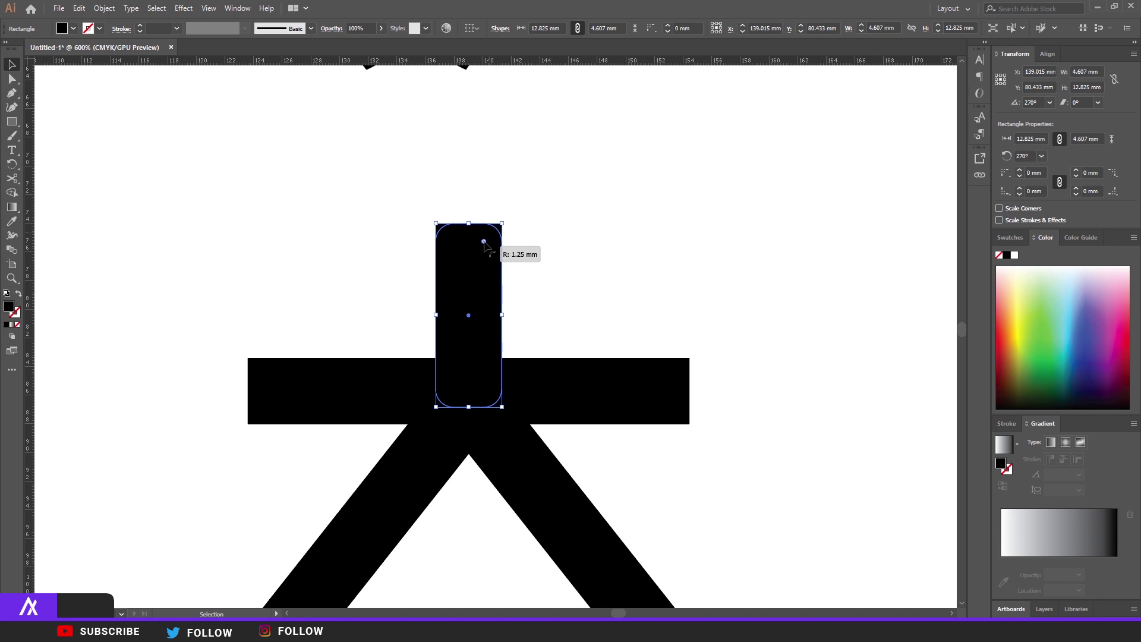
mouse_move(485, 243)
left_mouse_down()
mouse_move(470, 272)
mouse_move(476, 242)
mouse_move(485, 252)
mouse_move(472, 253)
left_mouse_up()
key("ctrl+shift+a")
- Round all corners of the horizontal crossbar to match the stem
left_click(478, 264)
left_click(600, 294)
left_click(475, 308)
left_click(601, 334)
left_click(617, 374)
left_click_drag(680, 371, 656, 381)
key("ctrl+z")
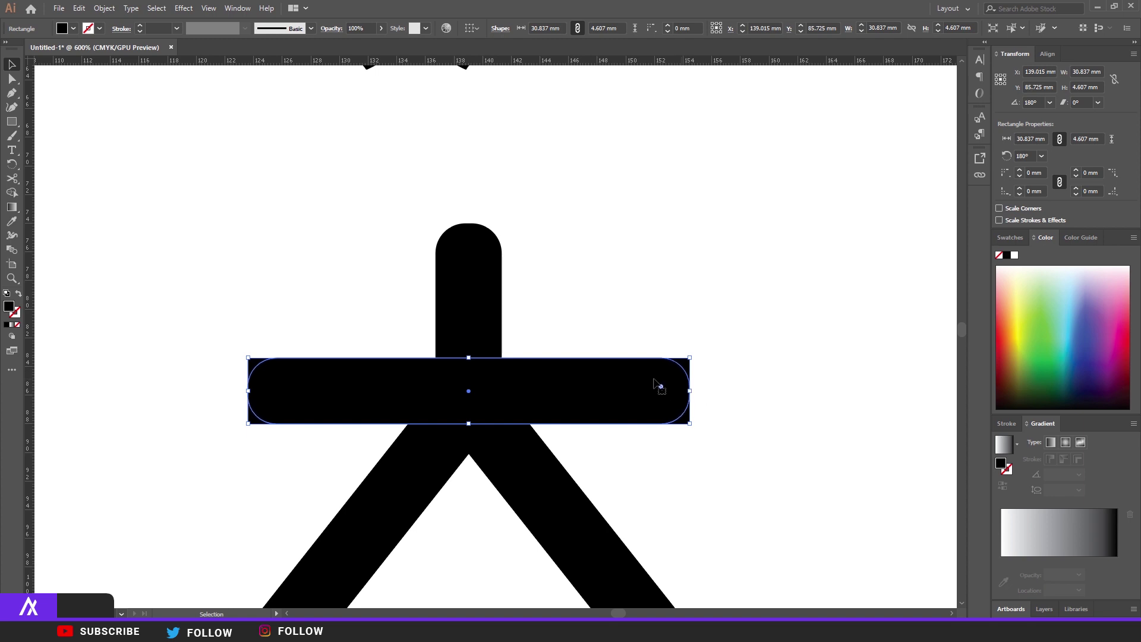
key("ctrl+shift+a")
- Round all corners of the left diagonal leg to a radius of about 2.03 mm
scroll(653, 403, "down", 3)
left_click(510, 486)
scroll(501, 512, "up", 3)
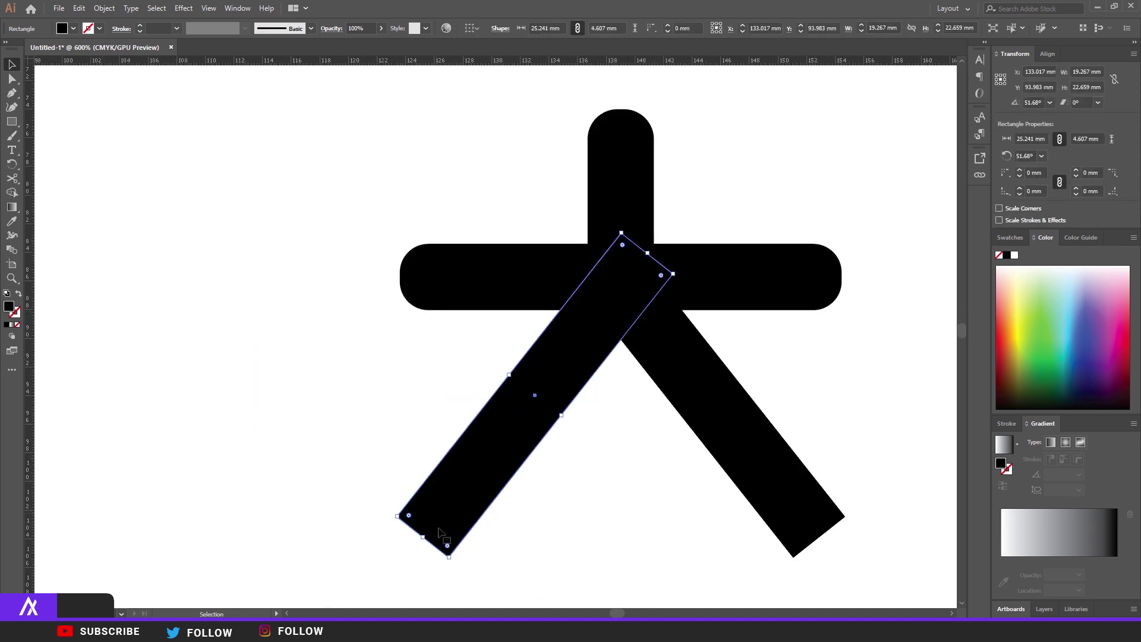
left_click_drag(447, 546, 445, 519)
left_click(683, 515)
- Round all corners of the right diagonal leg to a radius of about 2 mm
left_click(705, 394)
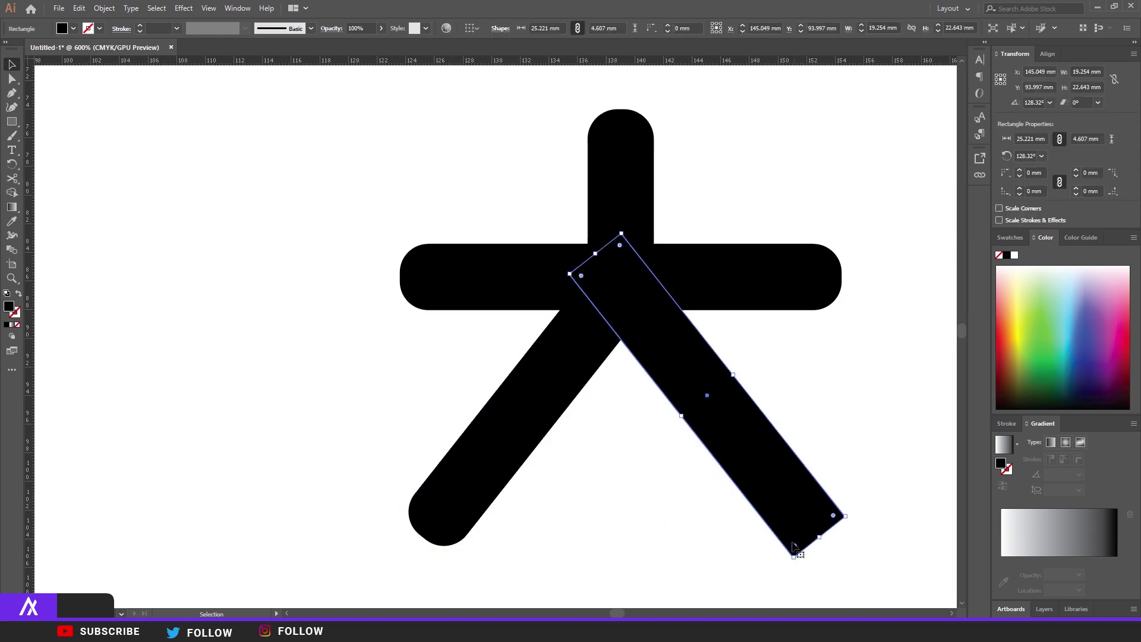
left_click_drag(793, 545, 790, 521)
left_click(610, 510)
scroll(609, 511, "down", 2)
left_click_drag(612, 516, 539, 470)
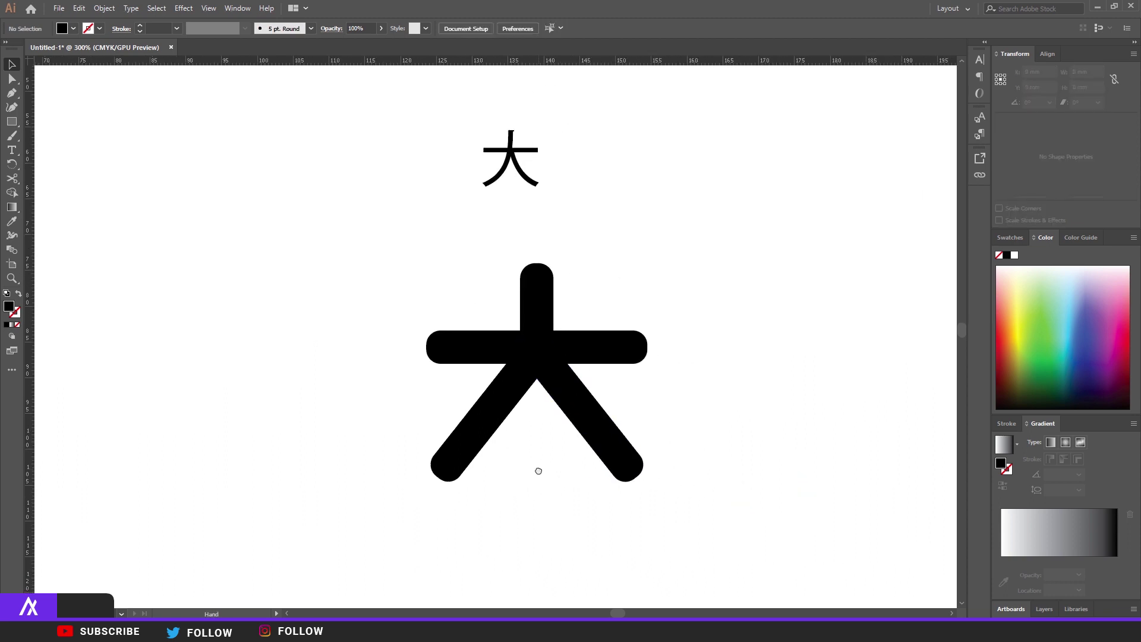
- Make the inner bottom corner of each diagonal leg sharp, leaving the outer corners rounded
scroll(555, 441, "up", 2)
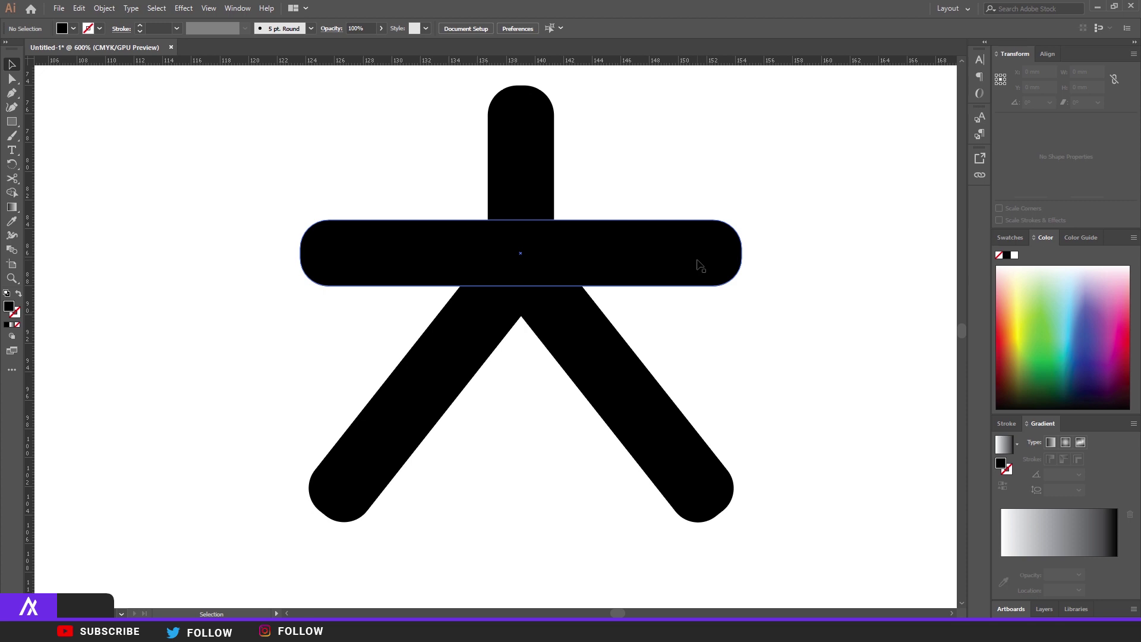
left_click(701, 495)
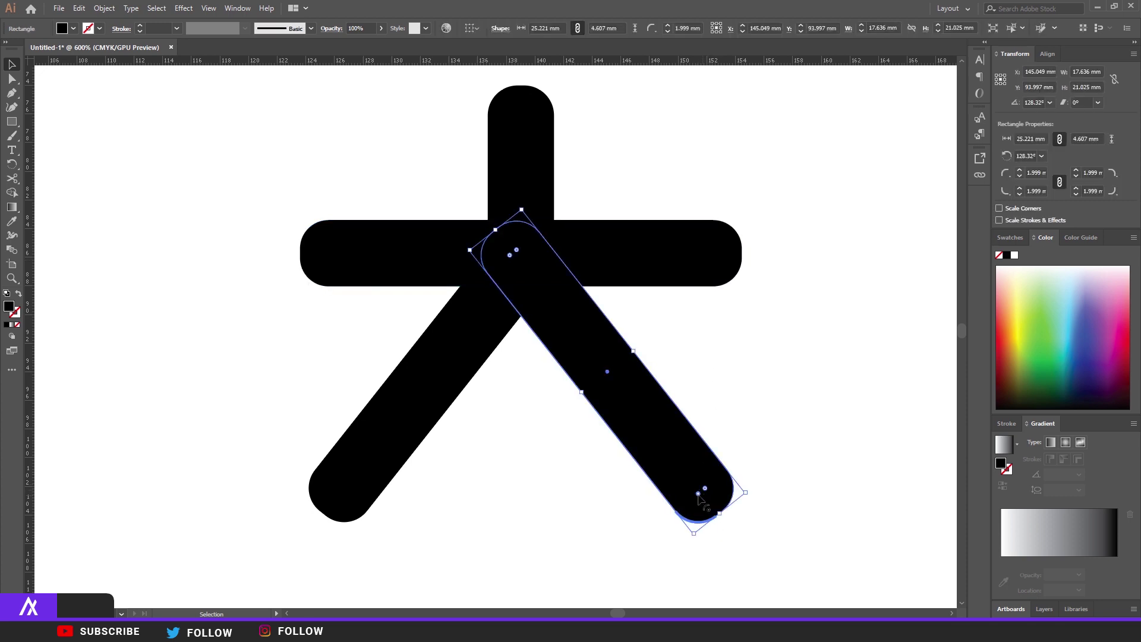
left_click_drag(700, 495, 683, 547)
left_click(497, 533)
left_click(324, 468)
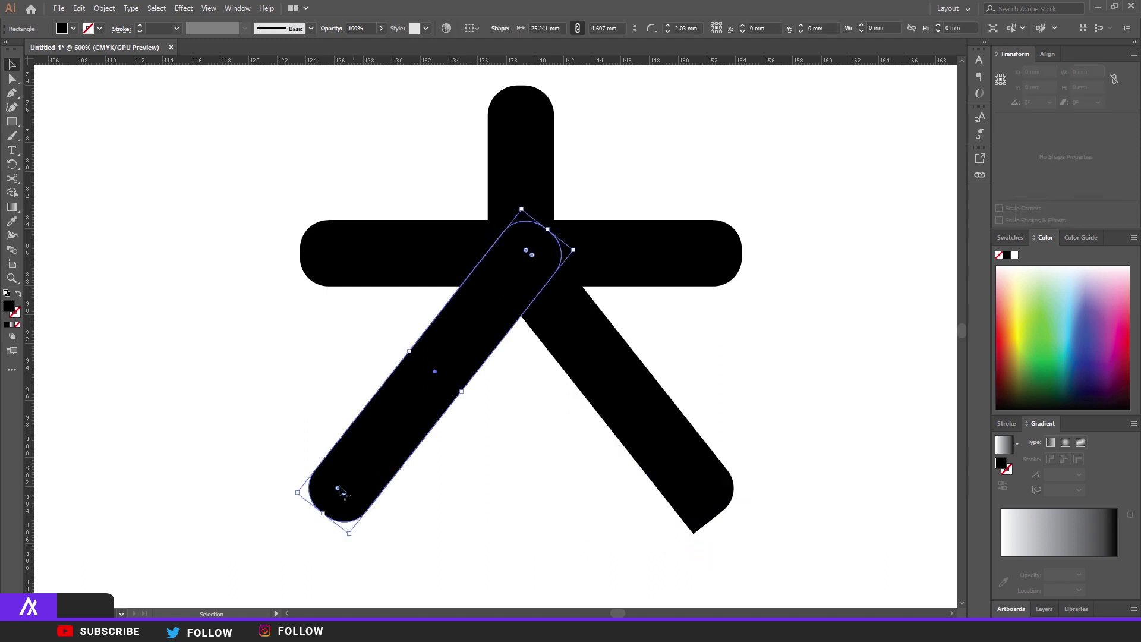
left_click_drag(345, 496, 374, 556)
left_click(425, 535)
- Make the crossbar's lower-right and upper-left corners sharp, leaving its other two corners rounded
left_click(675, 255)
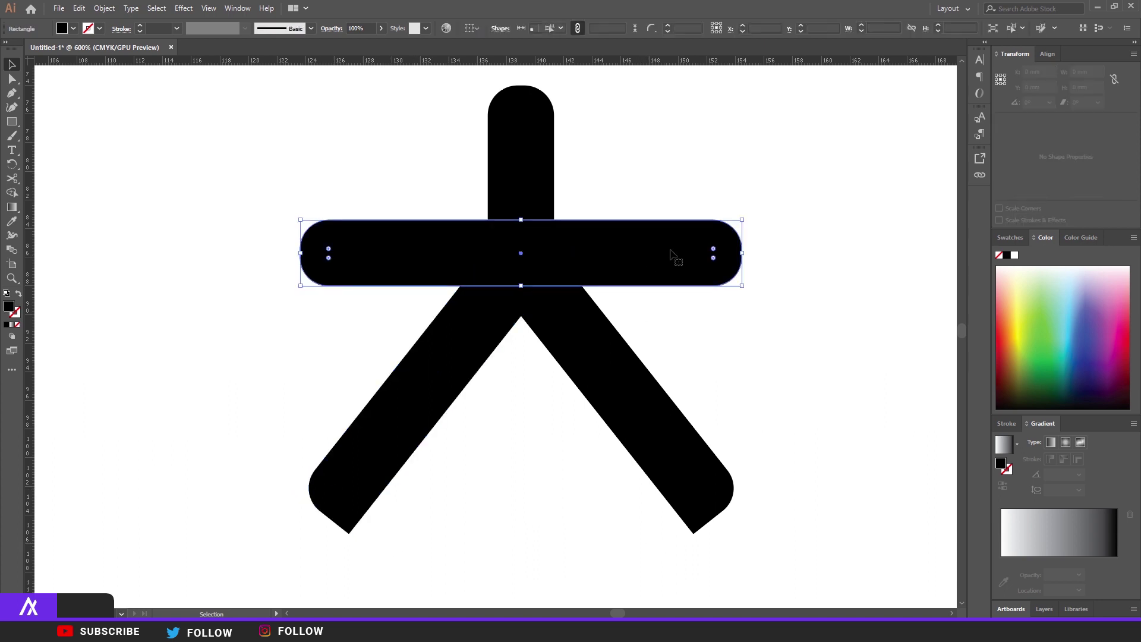
left_click_drag(716, 262, 772, 308)
left_click(772, 308)
left_click(364, 246)
left_click_drag(330, 253, 295, 188)
left_click(296, 189)
- Make the stem's upper-right corner sharp, leaving its upper-left corner rounded
left_click(547, 152)
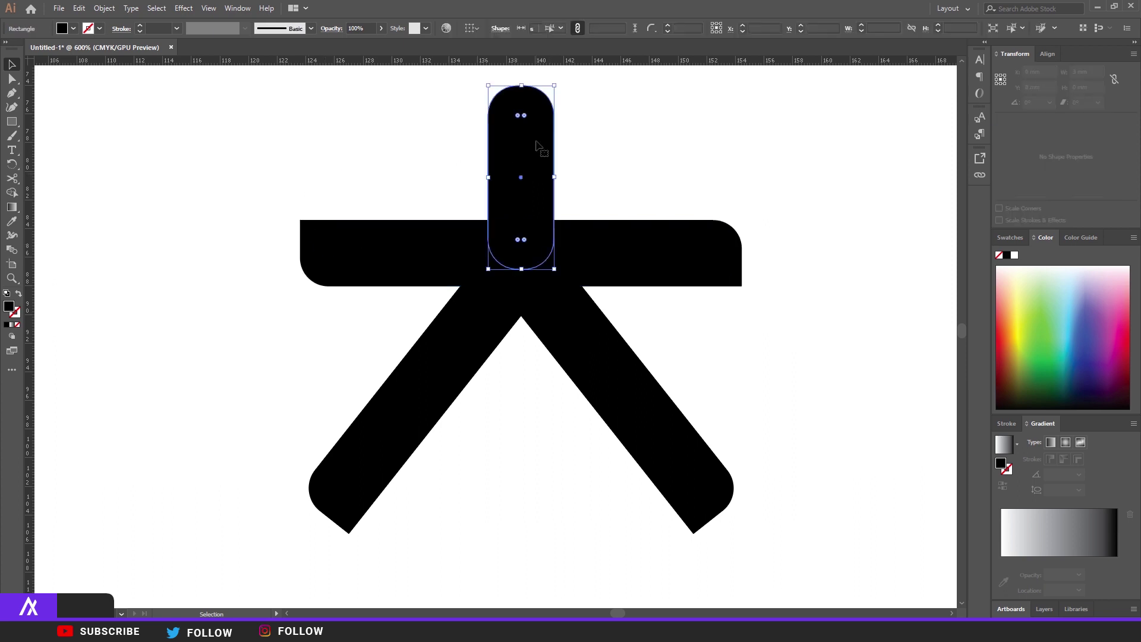
left_click_drag(526, 117, 607, 95)
left_click(606, 94)
scroll(734, 291, "down", 3)
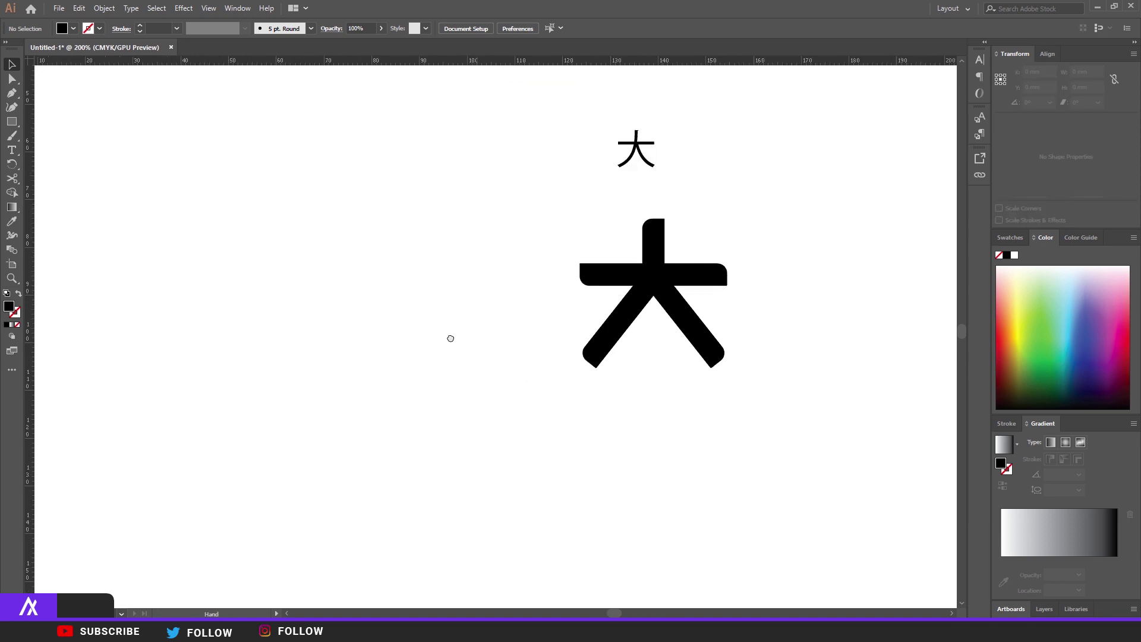
left_click_drag(455, 338, 331, 367)
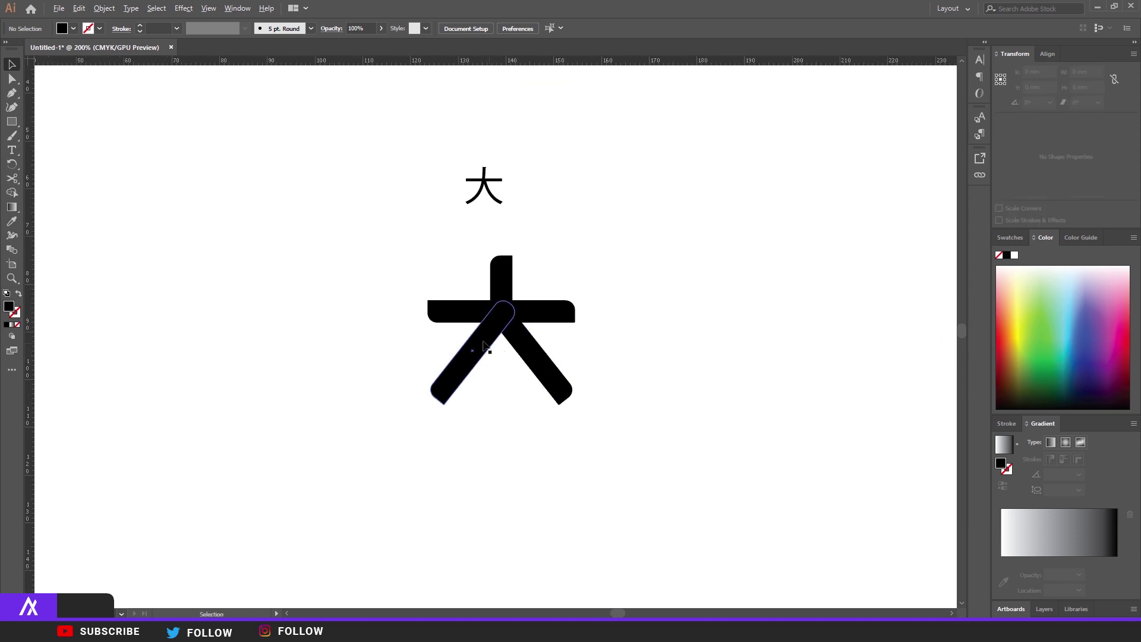
- Select the four bars of the character and merge them into a single shape with the Shape Builder
scroll(467, 344, "up", 1)
left_click_drag(636, 257, 568, 280)
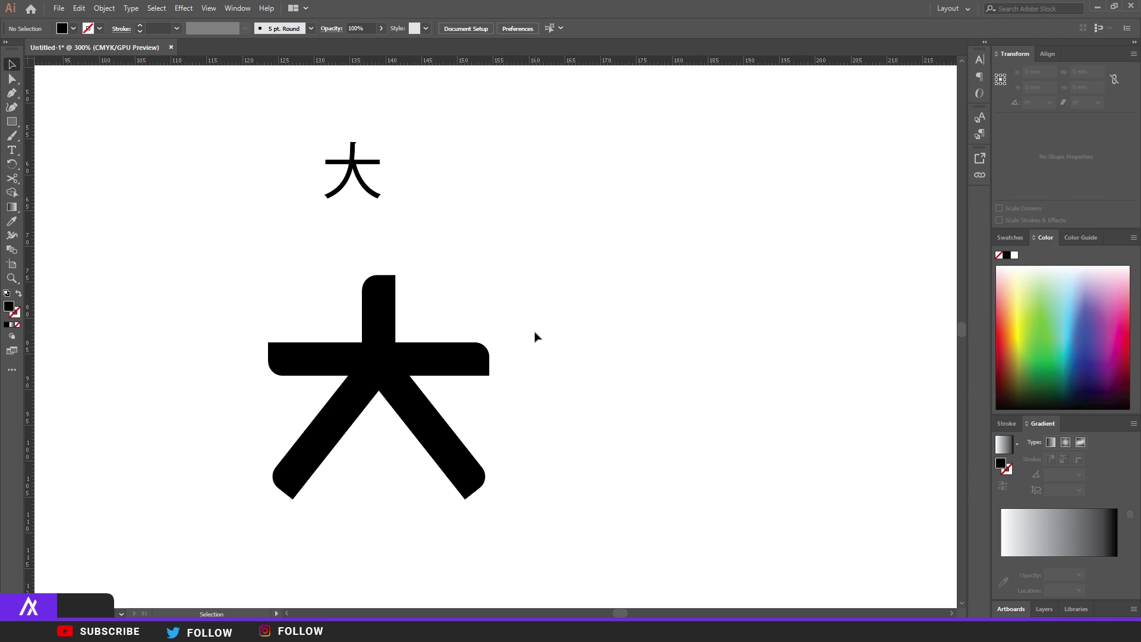
left_click_drag(535, 497, 295, 310)
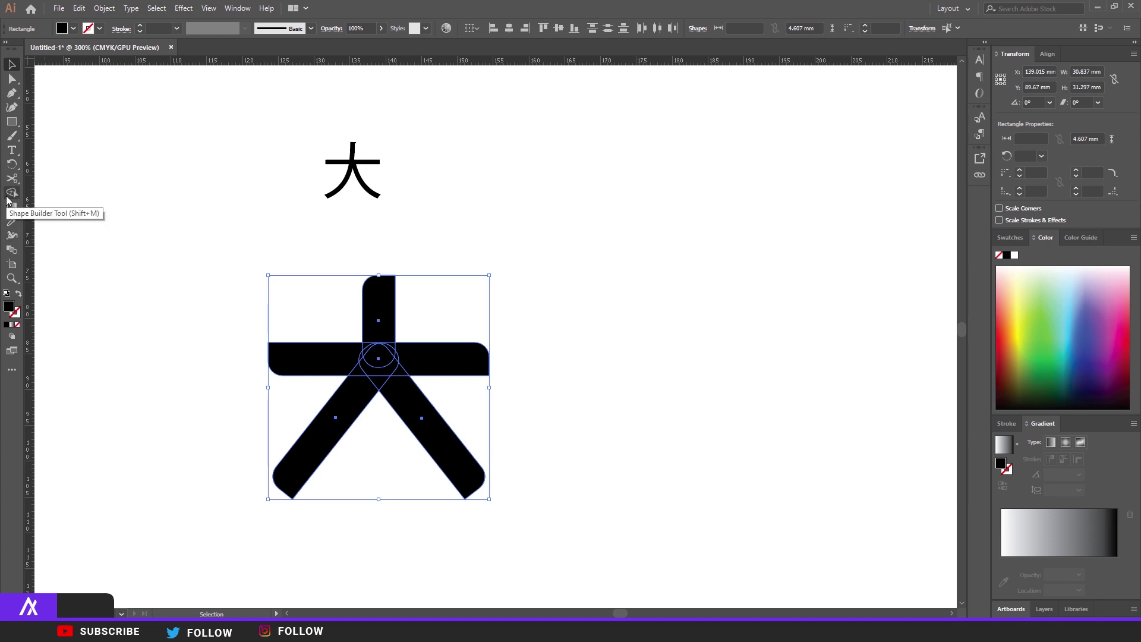
left_click(10, 195)
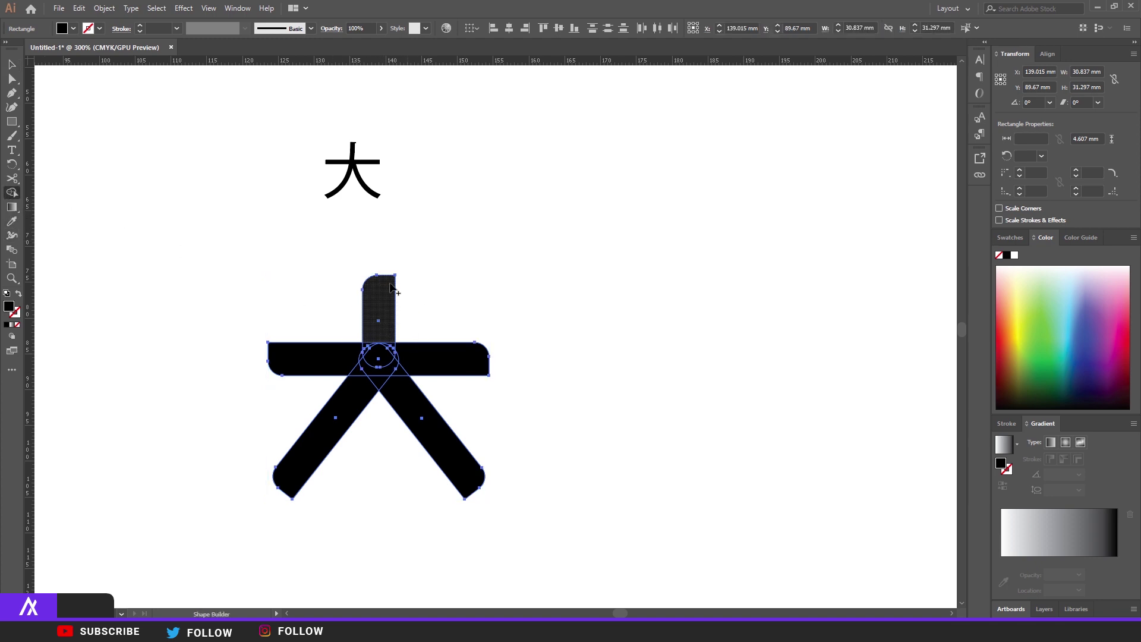
mouse_move(381, 321)
left_mouse_down()
mouse_move(339, 356)
mouse_move(375, 370)
mouse_move(418, 359)
mouse_move(412, 371)
mouse_move(395, 354)
mouse_move(353, 393)
mouse_move(389, 383)
mouse_move(411, 388)
left_mouse_up()
key("Return")
key("v")
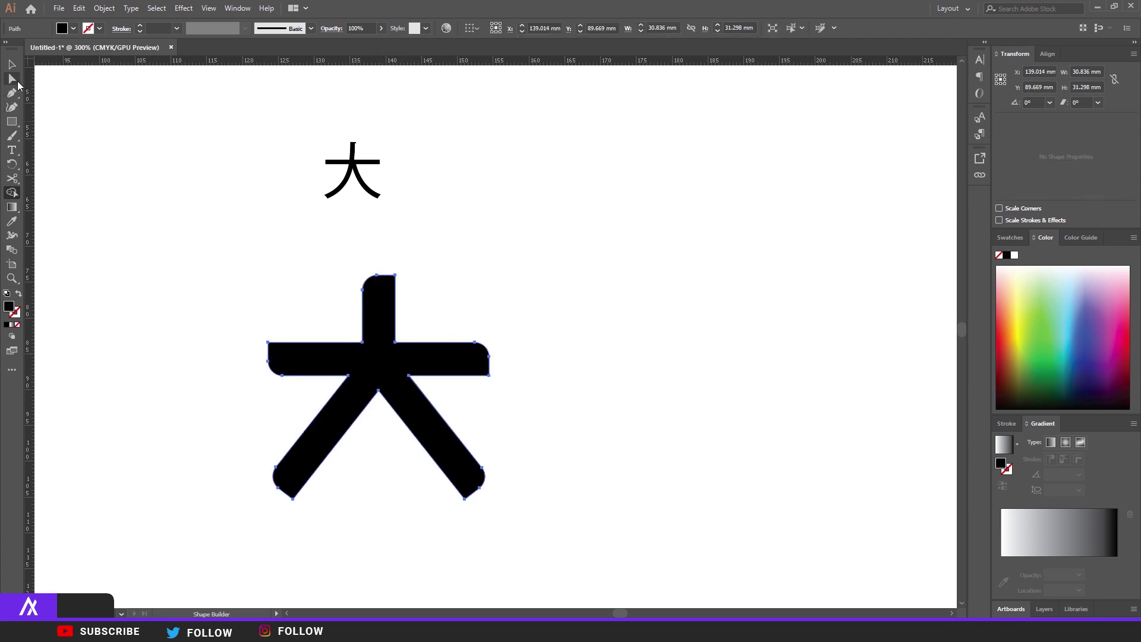
- Move the merged black character slightly up and to the left, leaving nothing selected
left_click(61, 109)
left_click_drag(415, 376, 443, 345)
key("ctrl+shift+a")
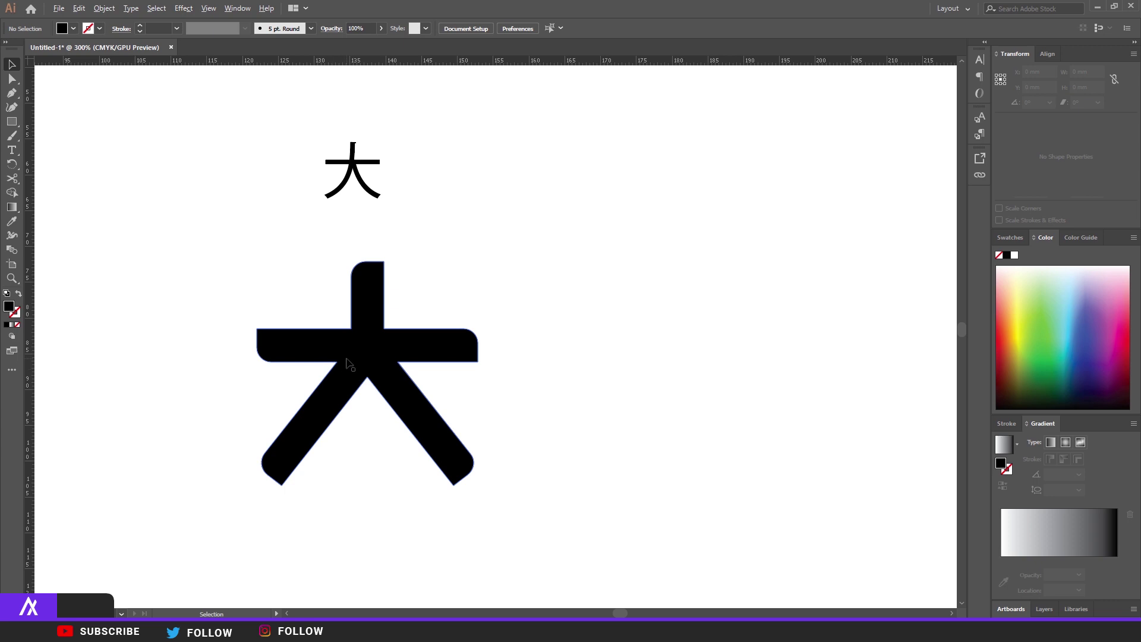
- Swap the merged character's fill and stroke so only its black outline shows
scroll(346, 363, "up", 1)
left_click(369, 352)
left_click(18, 294)
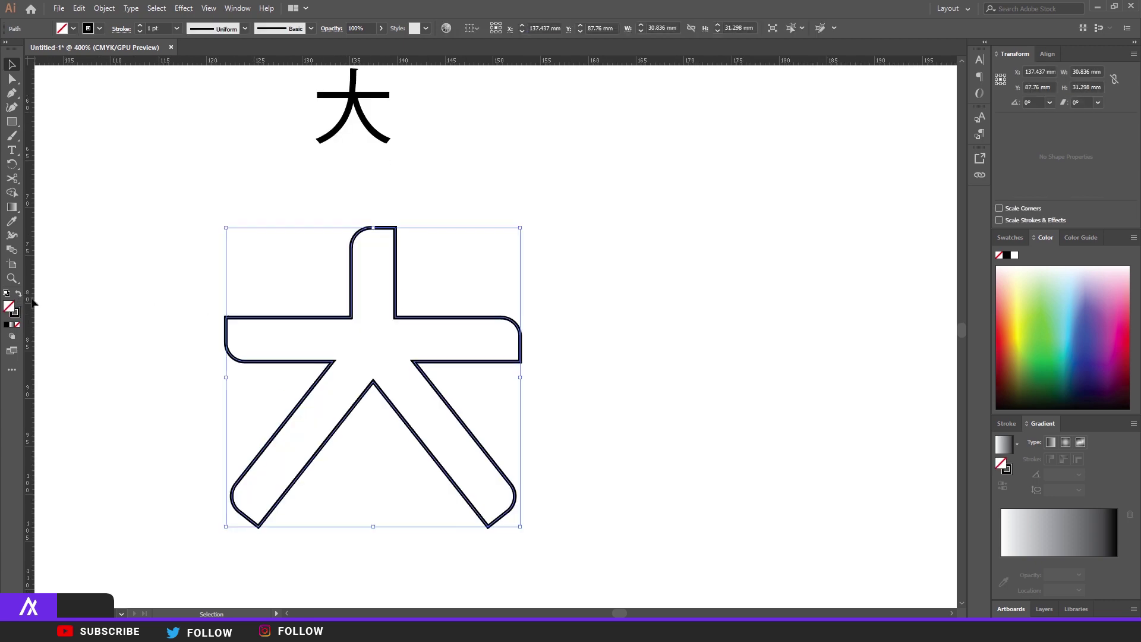
left_click(169, 341)
scroll(168, 343, "down", 2)
scroll(126, 386, "up", 2)
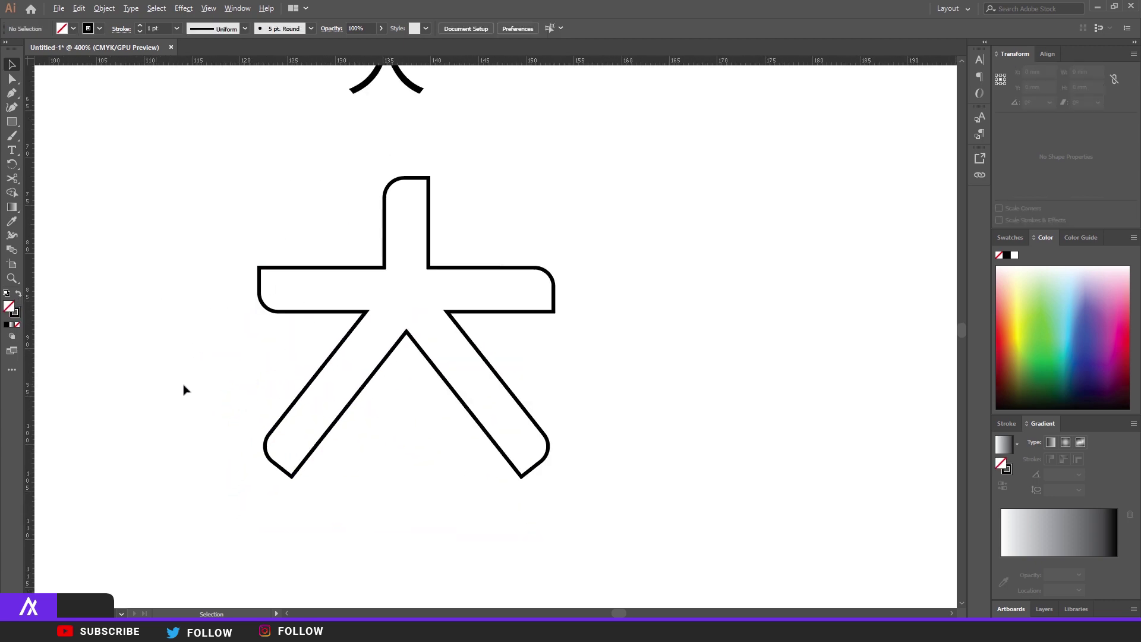
scroll(320, 374, "up", 1)
- Swap the character's stroke and fill back to a solid black fill with no stroke
left_click(18, 294)
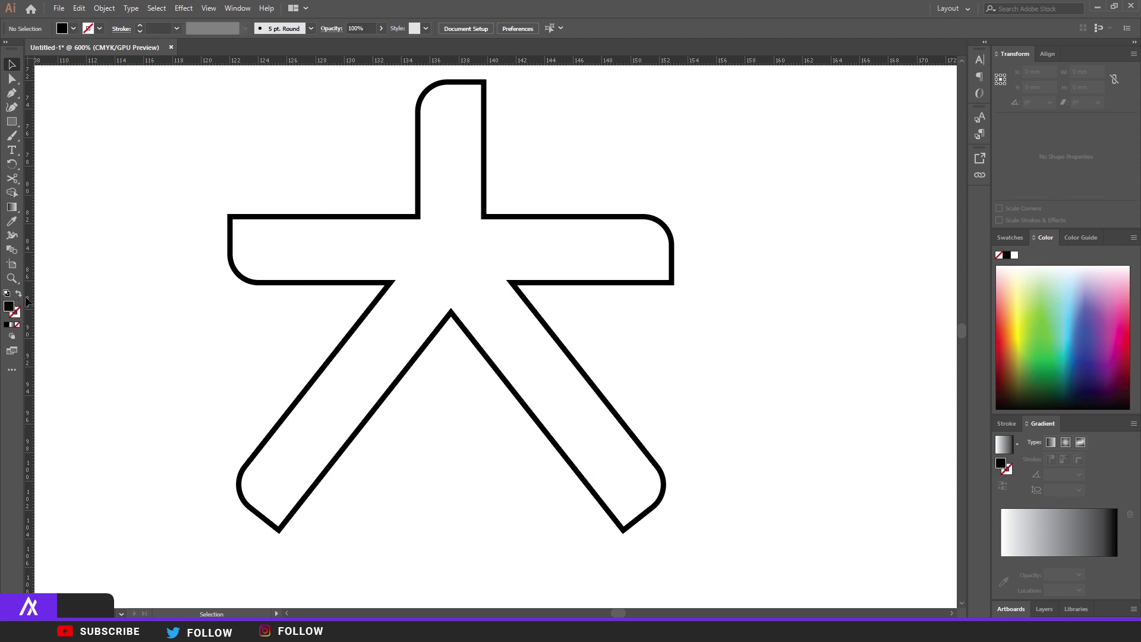
left_click(19, 294)
left_click(266, 281)
left_click(19, 293)
left_click(270, 377)
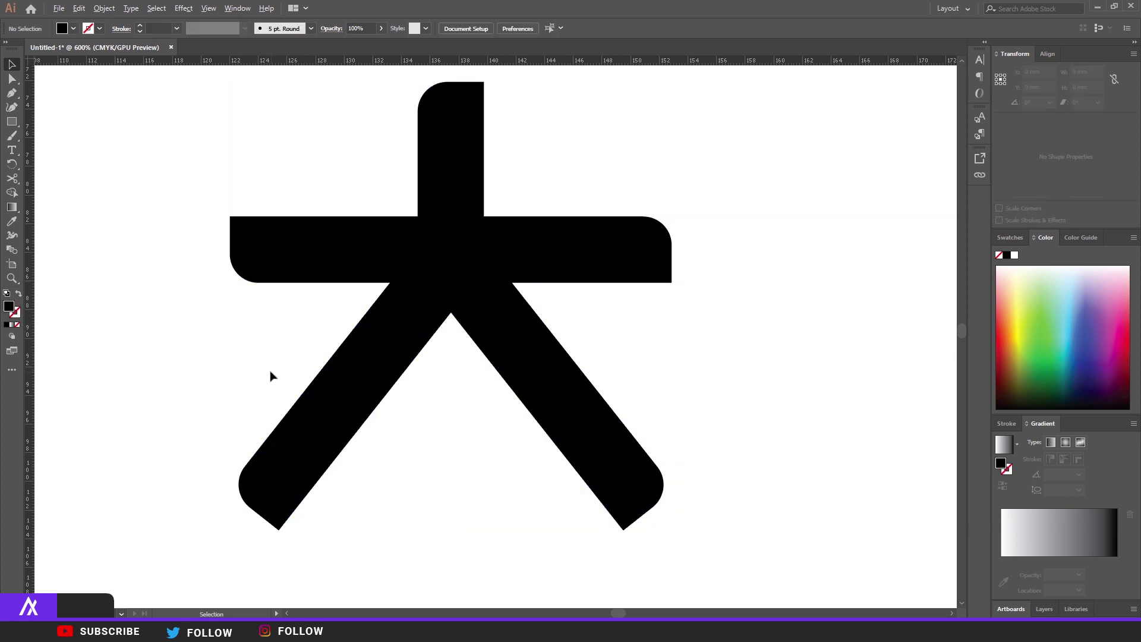
scroll(242, 369, "down", 5)
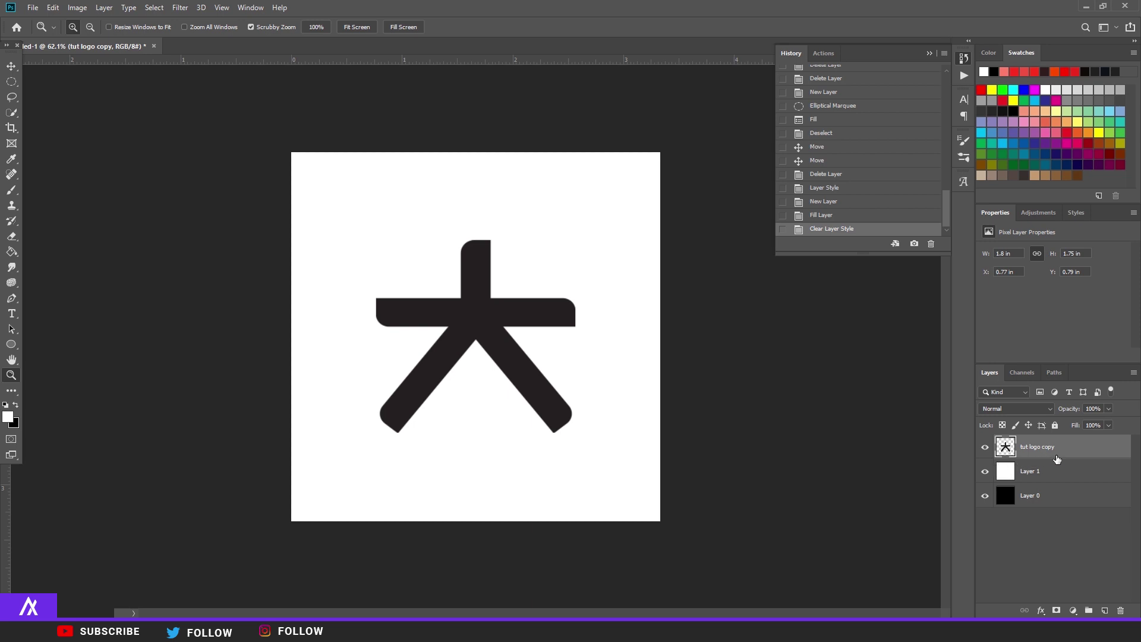
- Switch to Photoshop and apply the multicolour linear gradient overlay at 0° and 150% scale to the tut logo copy layer
double_click(1089, 453)
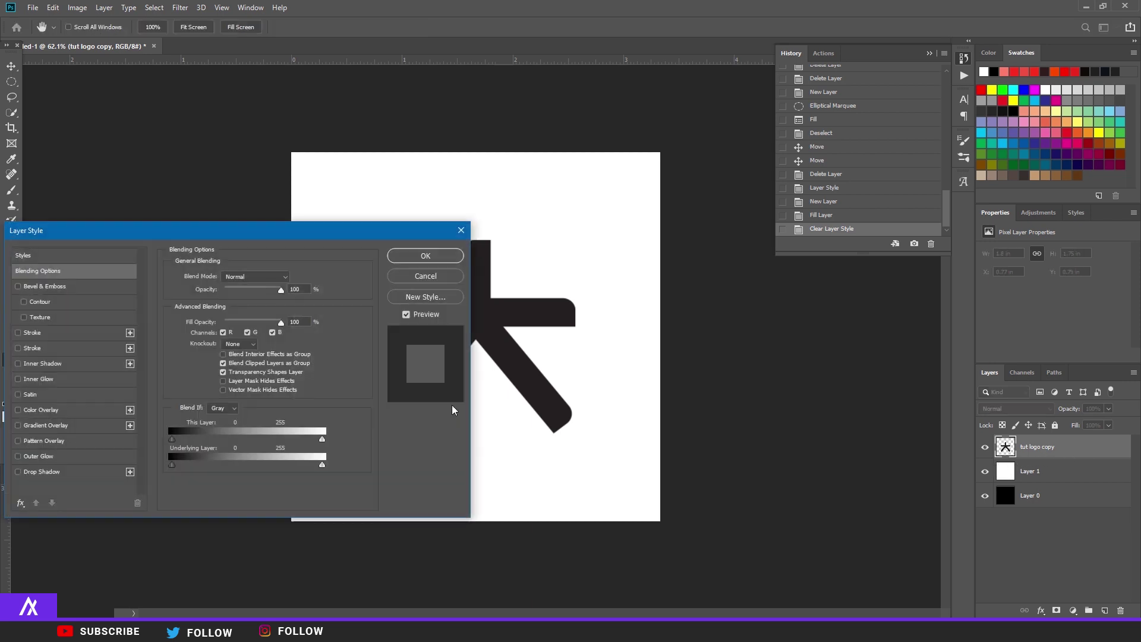
left_click(101, 425)
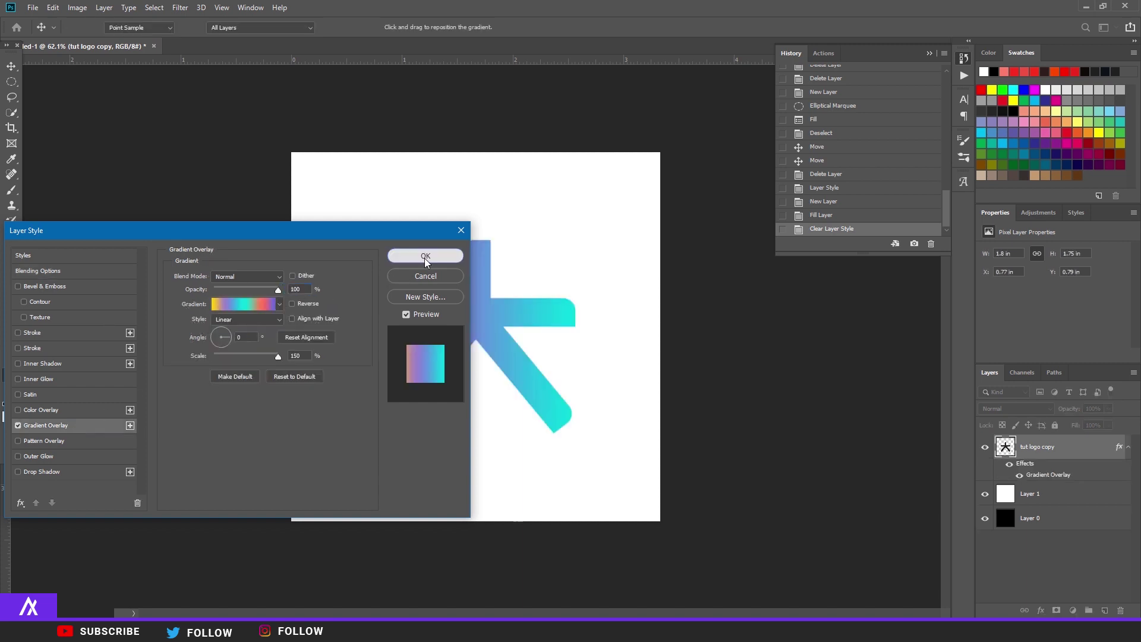
left_click(426, 255)
key("z")
left_click_drag(399, 496, 425, 494)
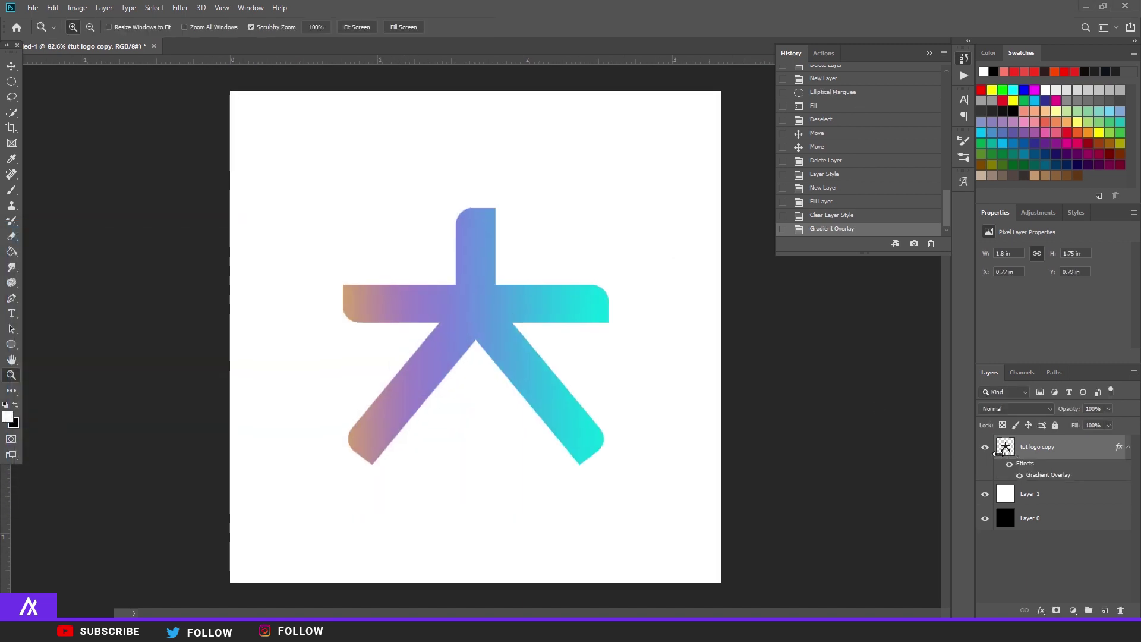
- Hide the white Layer 1 and add a white colour overlay to the tut logo copy layer
left_click(985, 496)
double_click(1077, 453)
left_click(18, 410)
left_click_drag(251, 240, 795, 222)
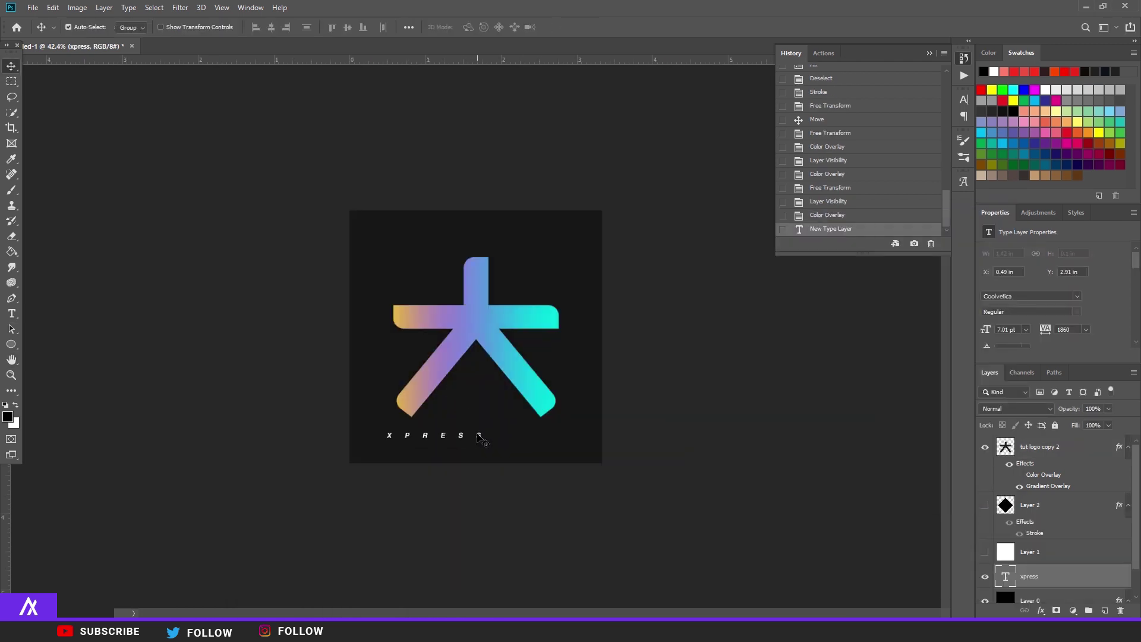
left_click_drag(479, 437, 518, 431)
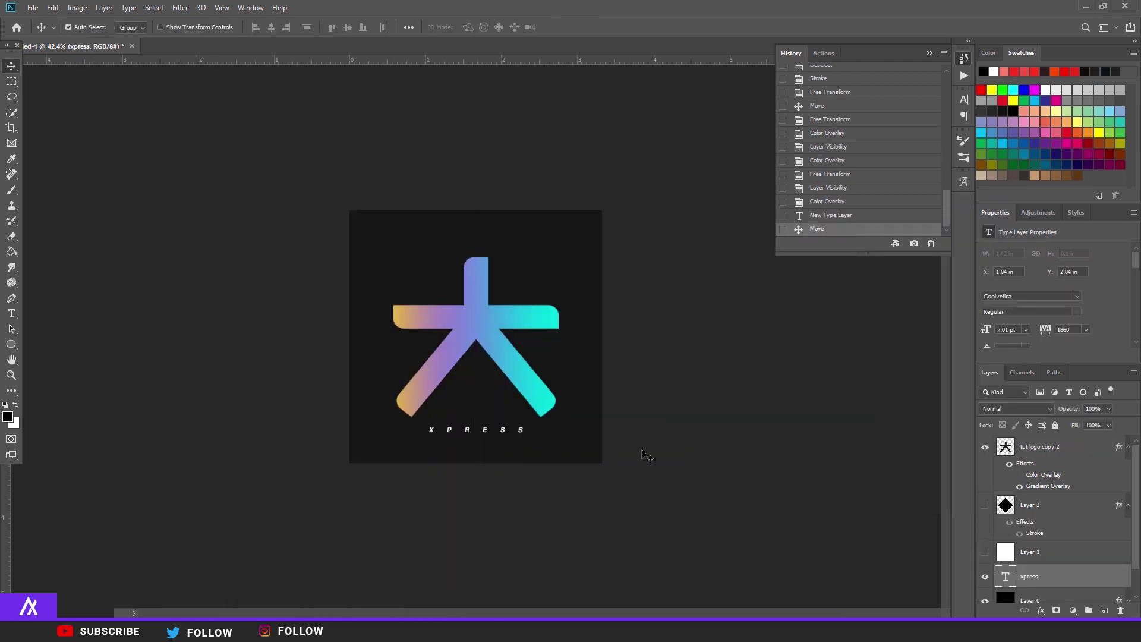
left_click(11, 313)
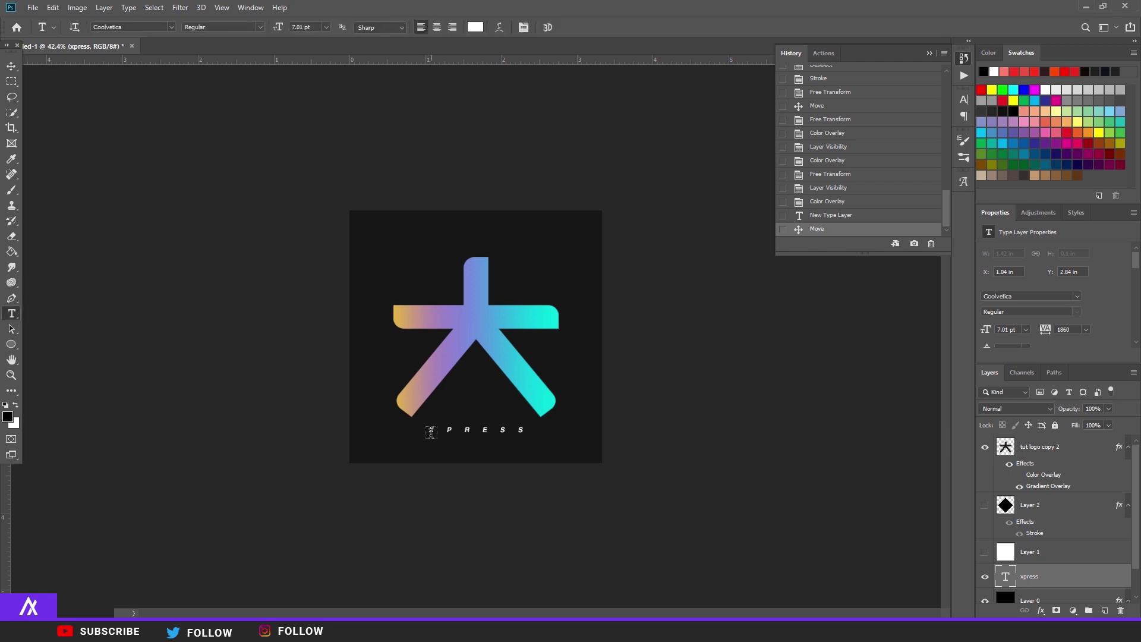
left_click(432, 431)
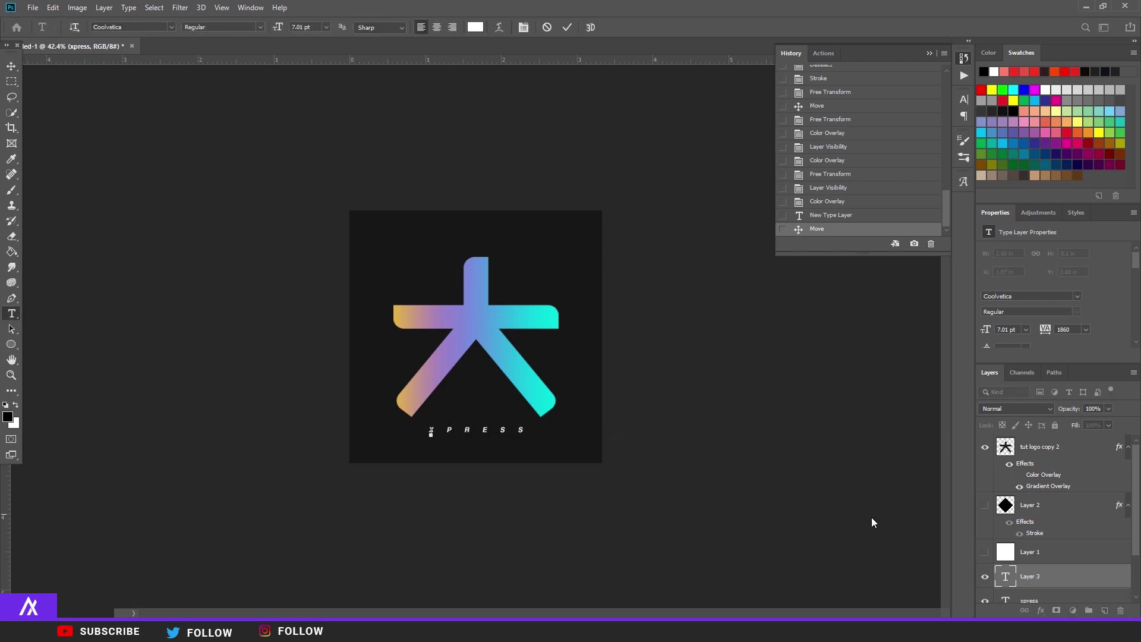
left_click(1047, 574)
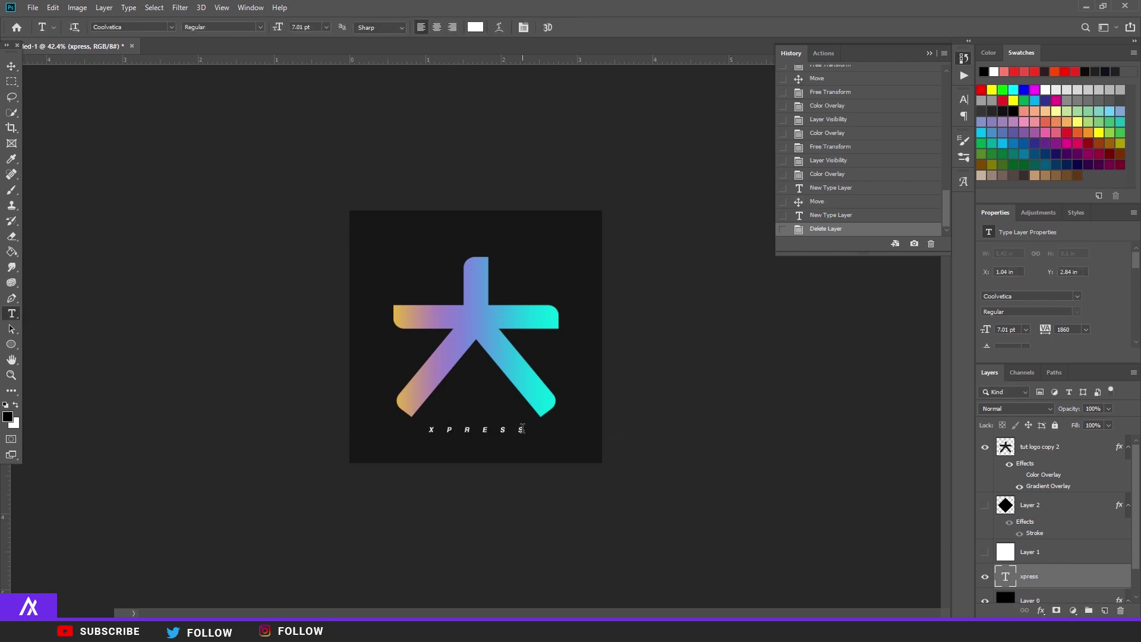
- Set the xpress text to about 289 pt with a tracking of 10 and shift it left behind the logo
double_click(522, 429)
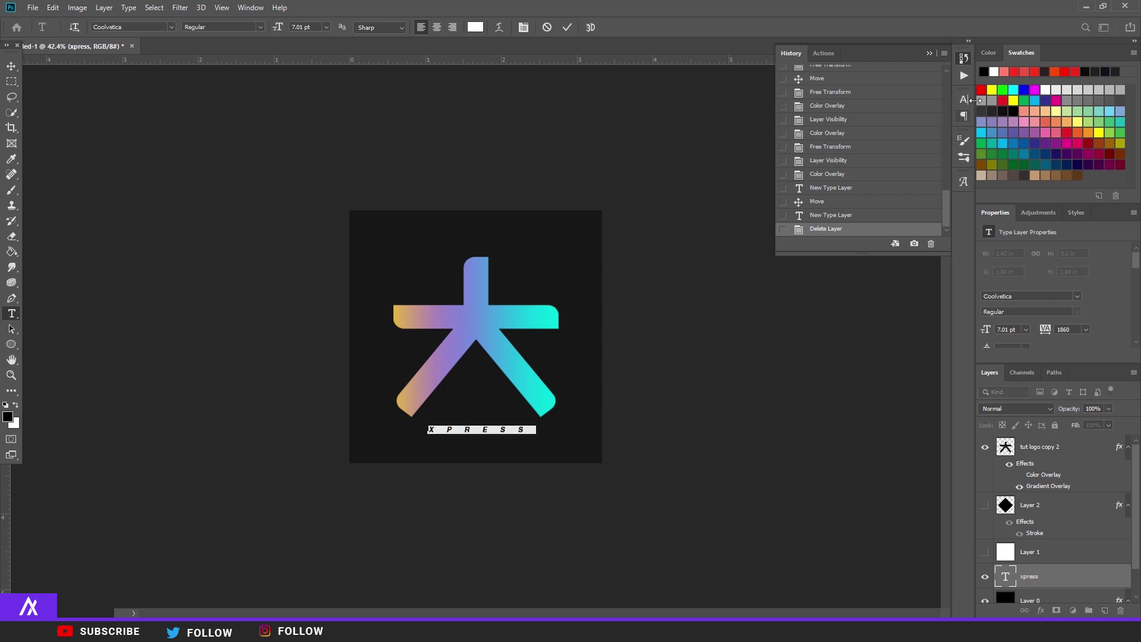
left_click(966, 100)
left_click_drag(834, 134, 1001, 134)
left_click_drag(899, 145, 868, 149)
left_click_drag(544, 280, 309, 296)
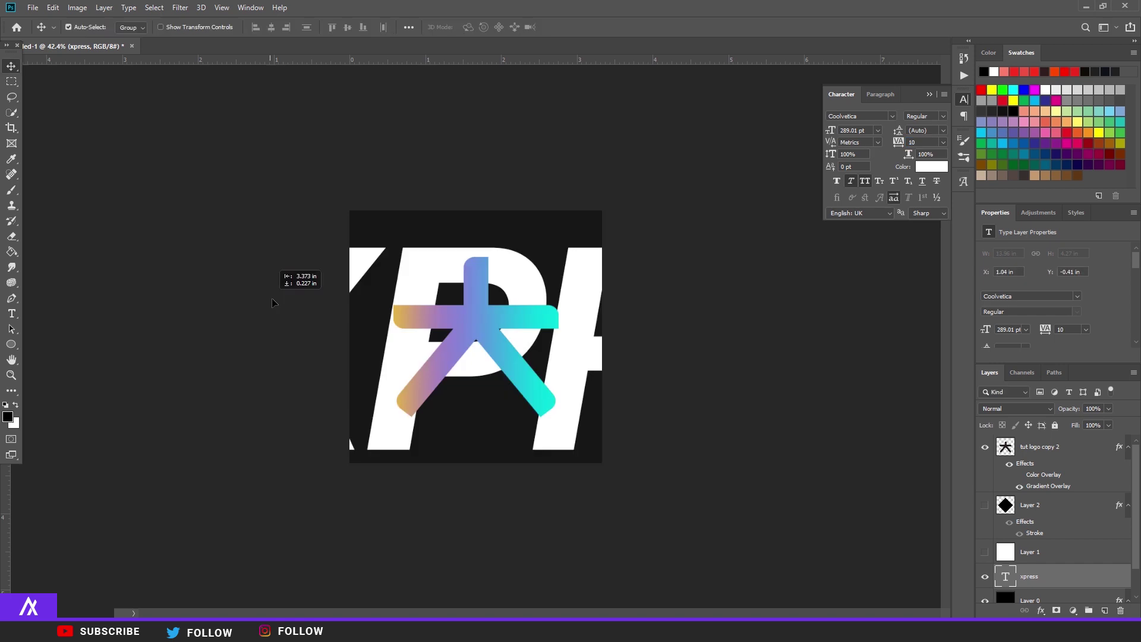
scroll(458, 295, "down", 5)
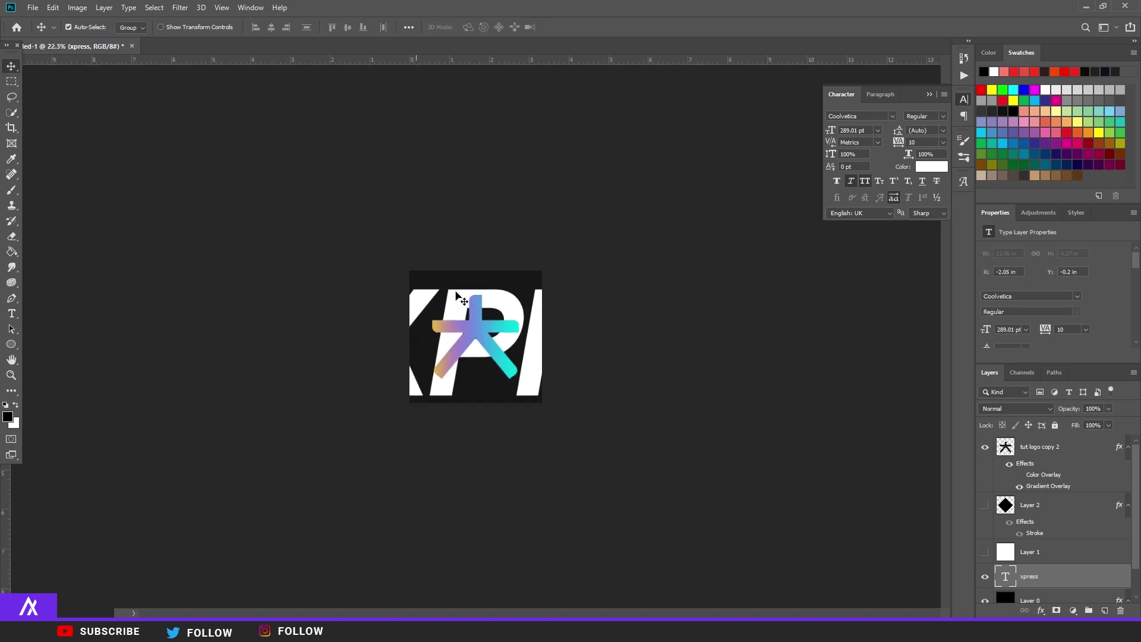
- Rotate the enlarged xpress text slightly counter-clockwise
key("ctrl+t")
left_click_drag(727, 249, 591, 241)
key("Return")
- Set the xpress layer's fill opacity to 0% and add a thin white outside stroke
double_click(1099, 583)
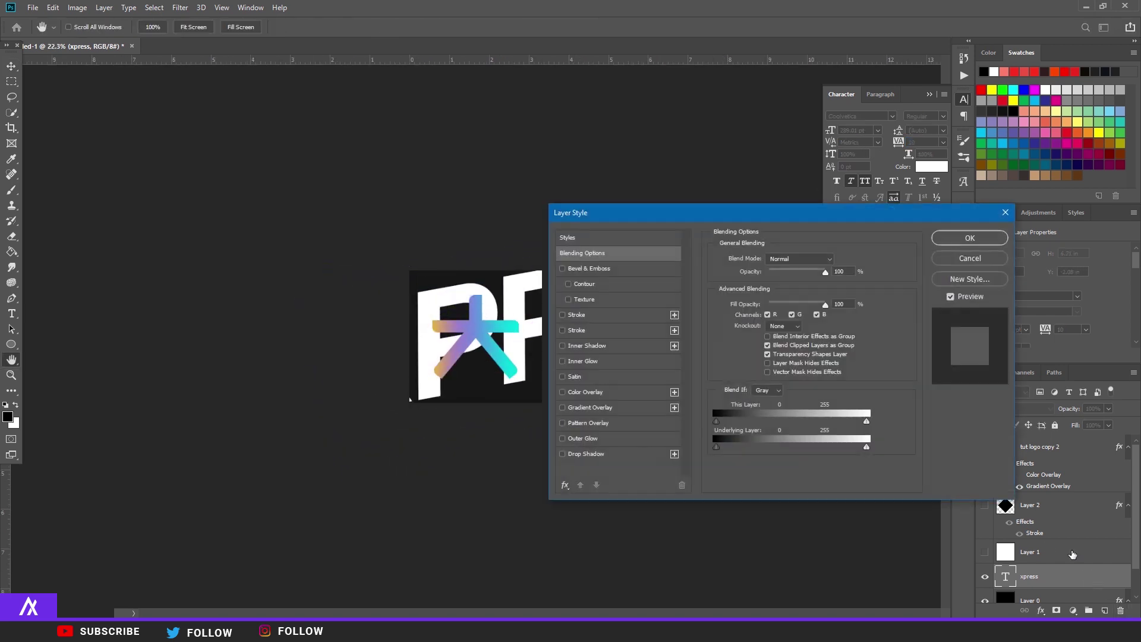
left_click_drag(783, 307, 706, 309)
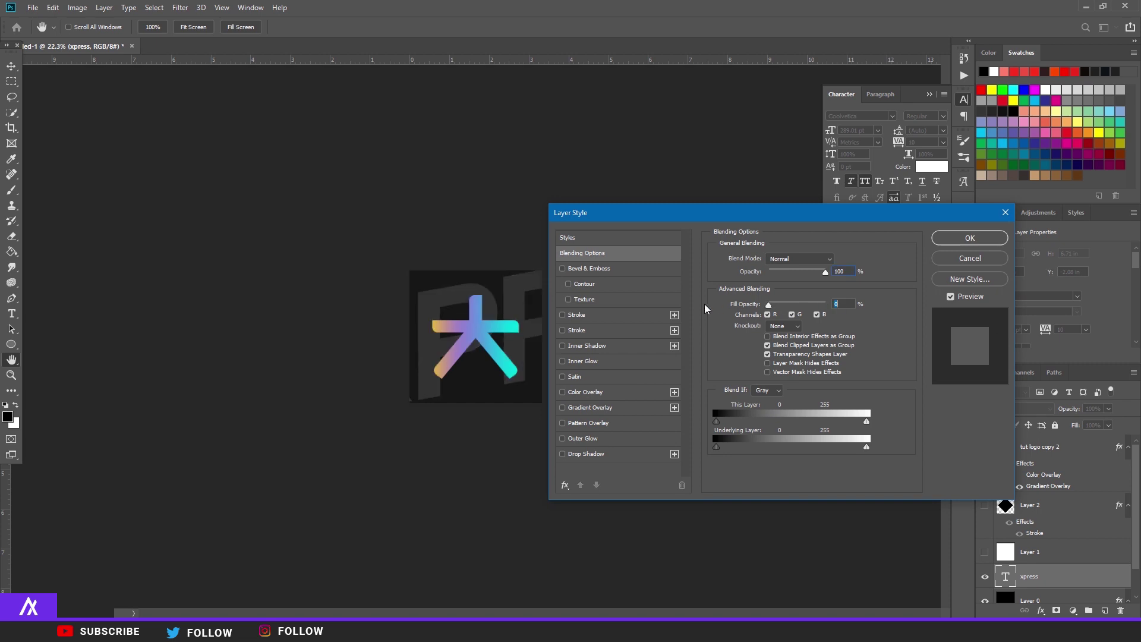
left_click(578, 331)
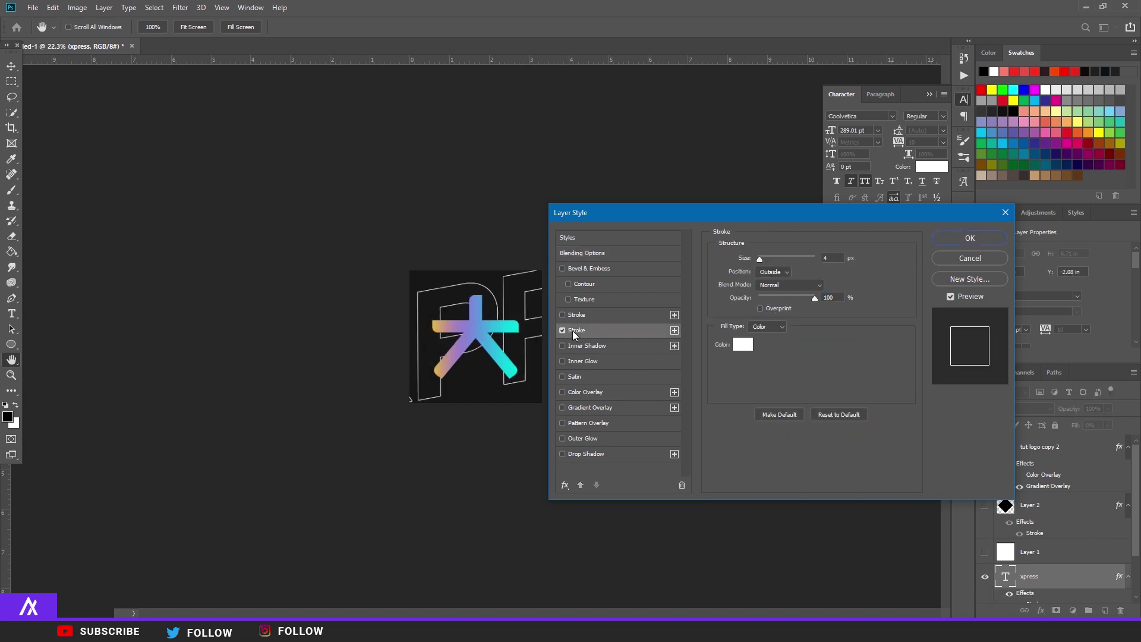
left_click(954, 236)
- Scale the outlined xpress text down to about 234 pt and set its layer opacity to 8%
key("ctrl+t")
key("ctrl+minus")
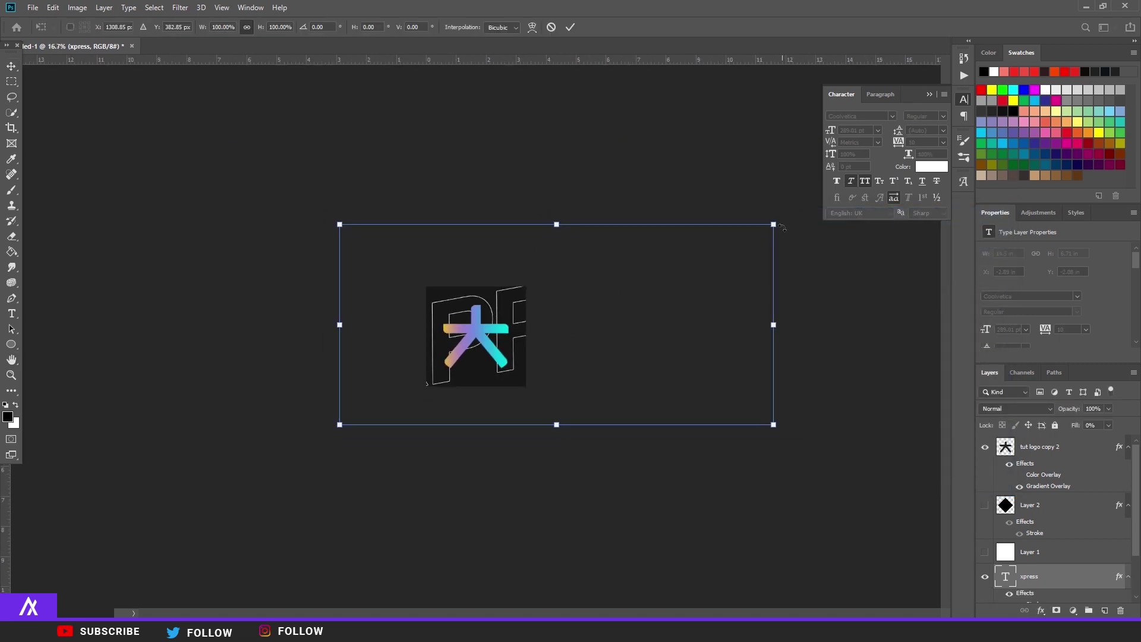
left_click_drag(774, 225, 704, 258)
key("Return")
scroll(586, 344, "up", 10)
left_click(1109, 409)
left_click_drag(1087, 421, 1061, 426)
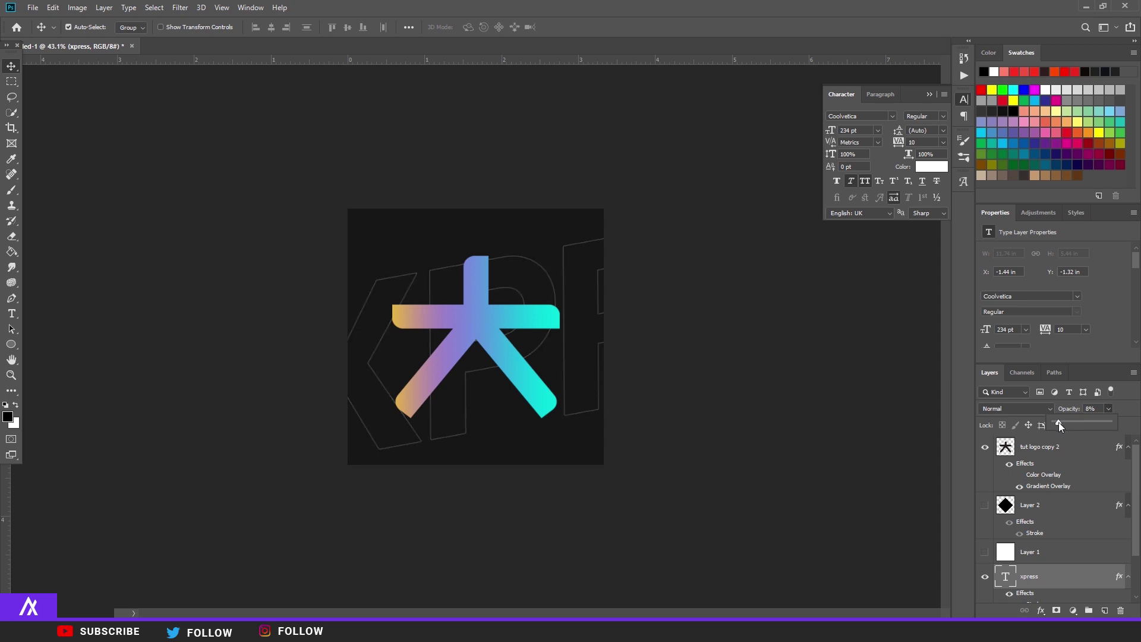
- Duplicate the outlined xpress text layer in place, undoing the accidental move
key("ctrl+j")
left_click_drag(545, 391, 497, 331)
key("ctrl+z")
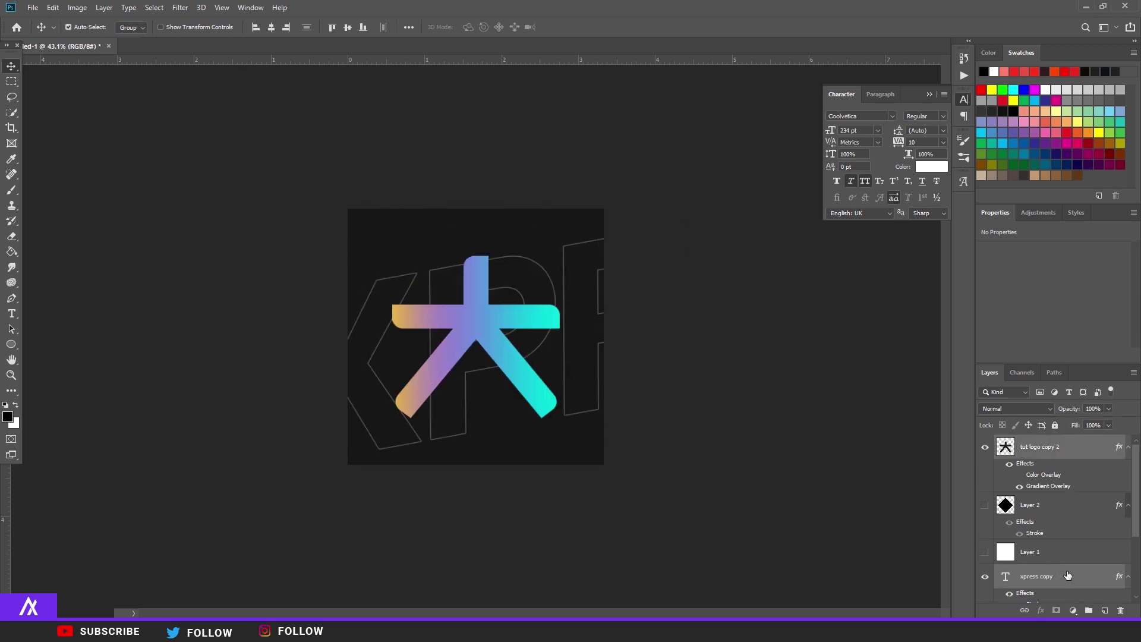
- Place another copy of the outlined xpress text straight above the existing one
left_click(1072, 580)
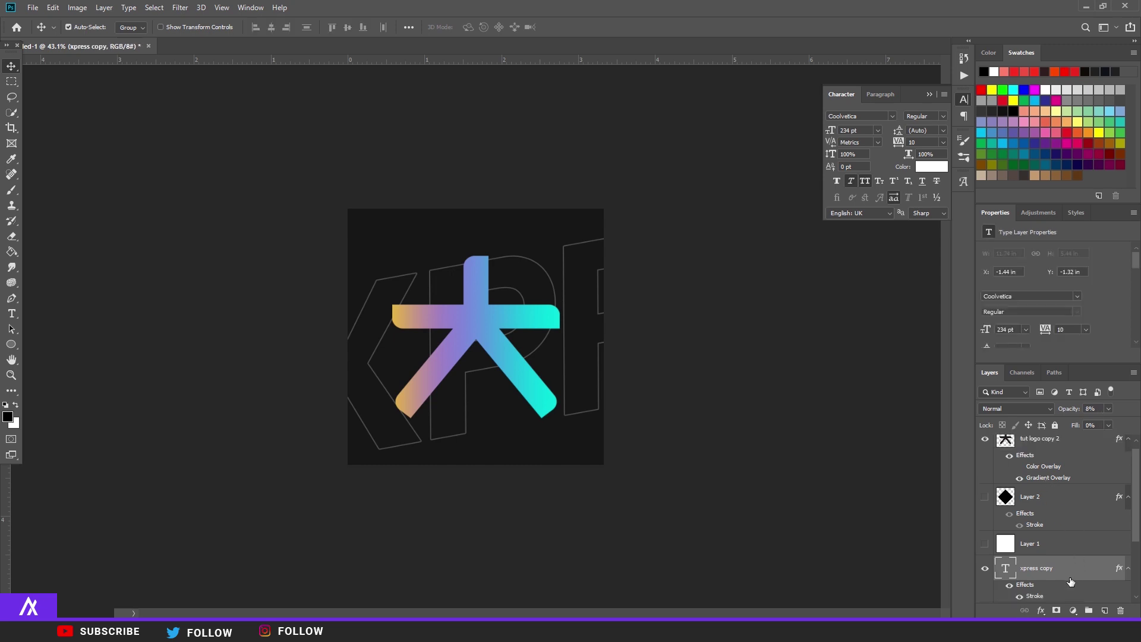
key("ctrl+alt+t")
left_click_drag(530, 343, 529, 157)
key("Return")
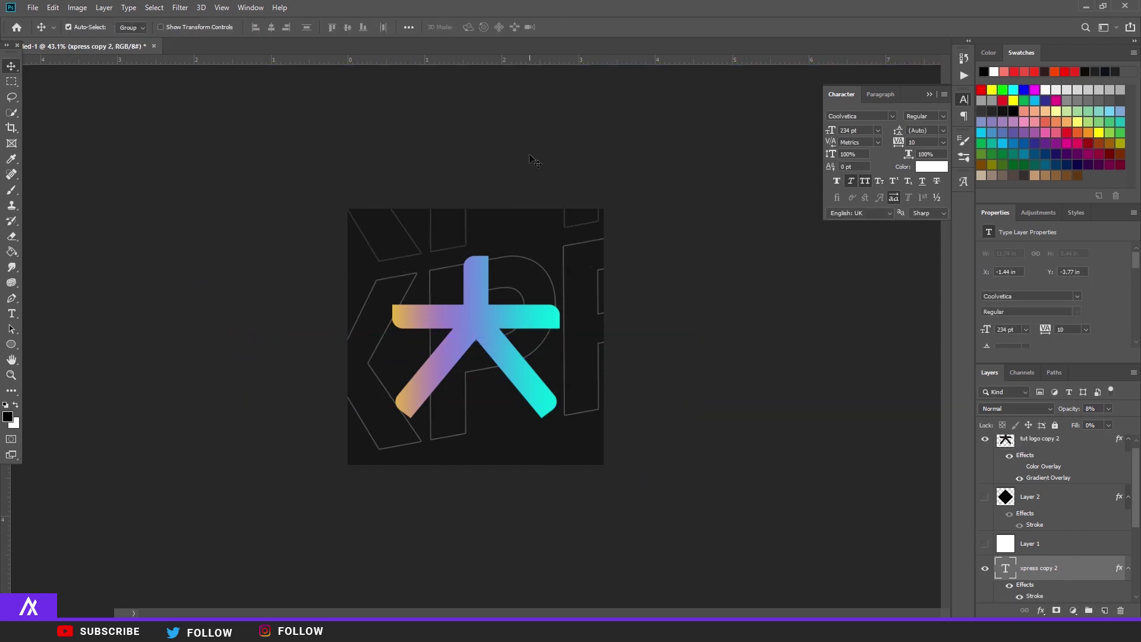
- Place a further copy of the outlined xpress text below the middle one, filling the lower part of the canvas
key("ctrl+minus")
key("ctrl+alt+t")
left_click_drag(535, 256, 573, 451)
key("Return")
scroll(458, 313, "up", 5)
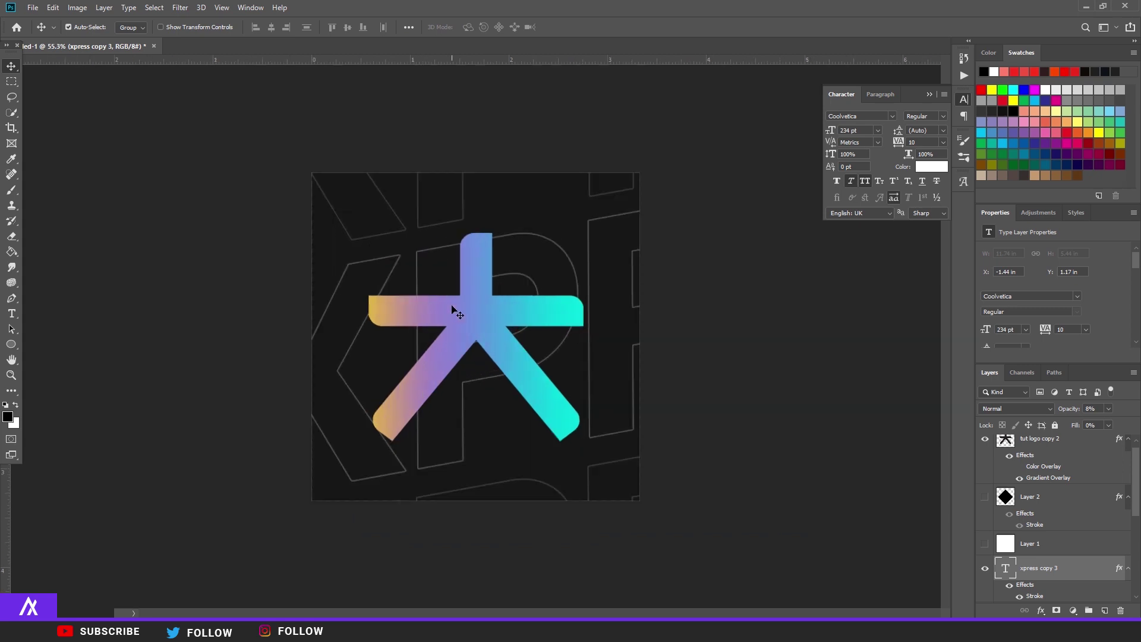
- Add a black drop shadow to the tut logo copy 2 layer, with opacity above 27% and size below 125 px
scroll(458, 313, "up", 2)
left_click(1092, 441)
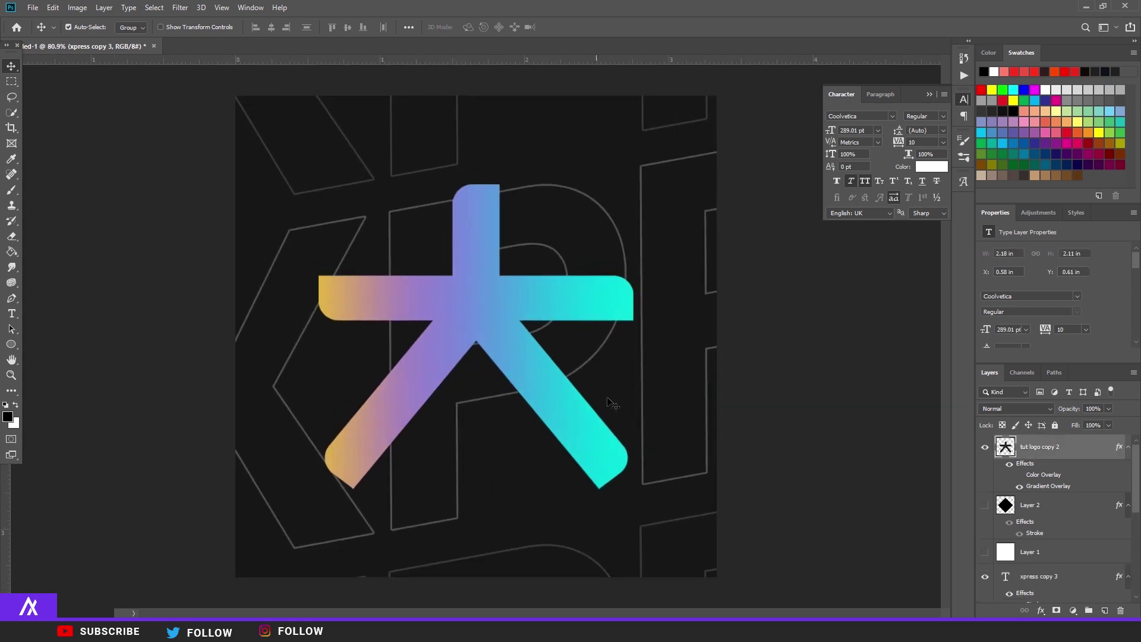
double_click(1087, 451)
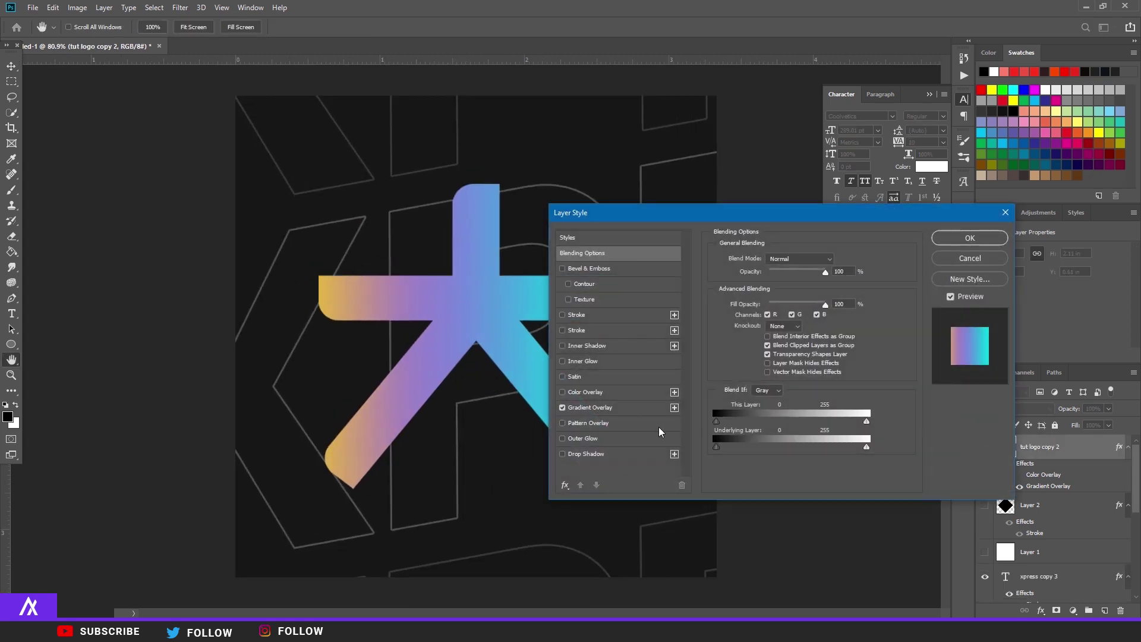
left_click(614, 456)
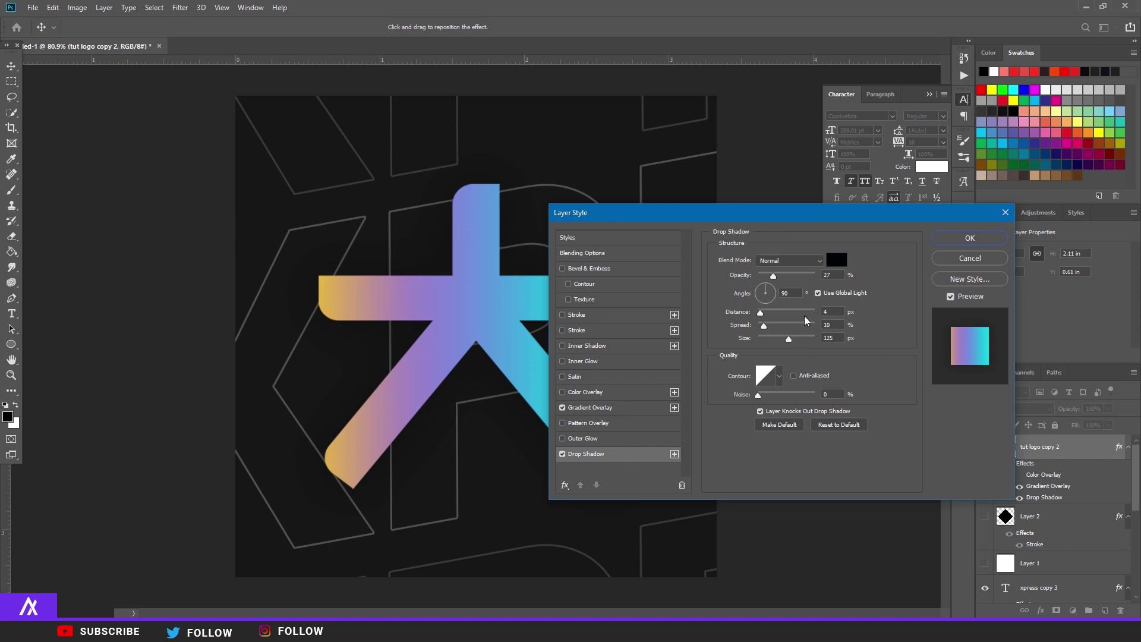
left_click_drag(779, 280, 790, 279)
left_click_drag(789, 338, 770, 341)
key("Return")
scroll(473, 479, "up", 11)
scroll(636, 422, "down", 17)
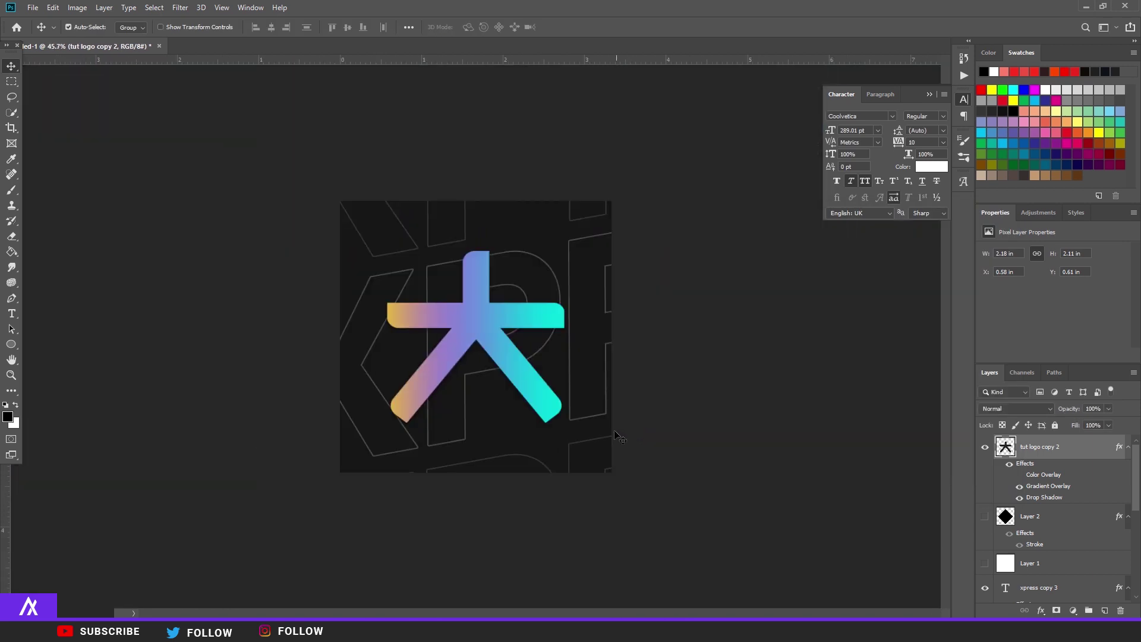
- On a new layer, paint a soft white glow at the canvas's top centre with a 480 px soft brush
scroll(433, 387, "up", 2)
left_click(1104, 610)
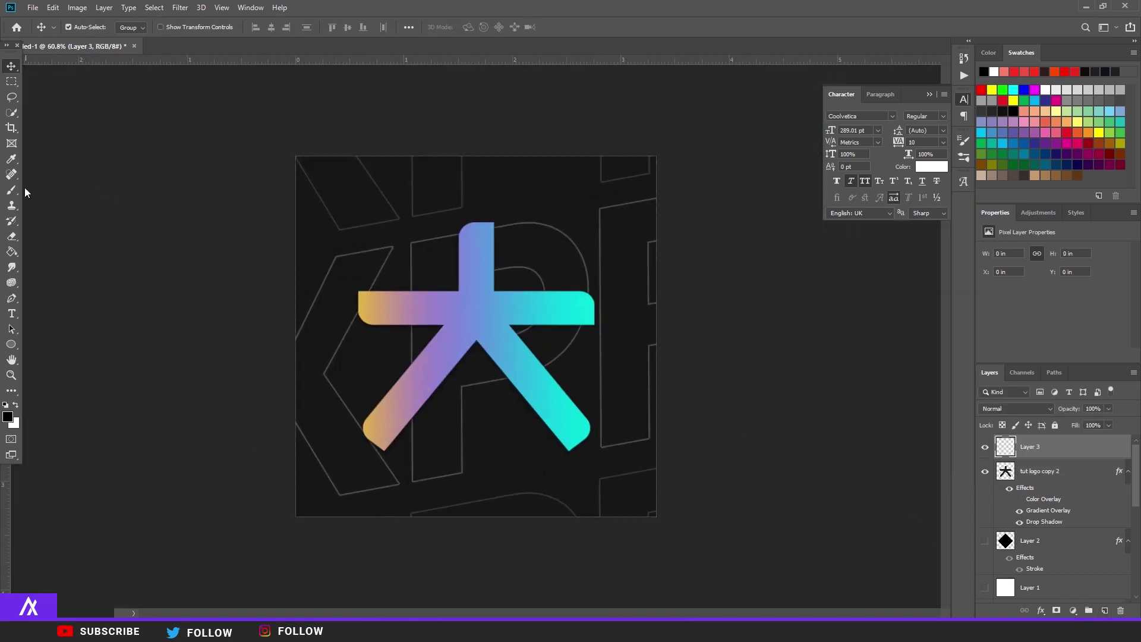
key("b")
key("x")
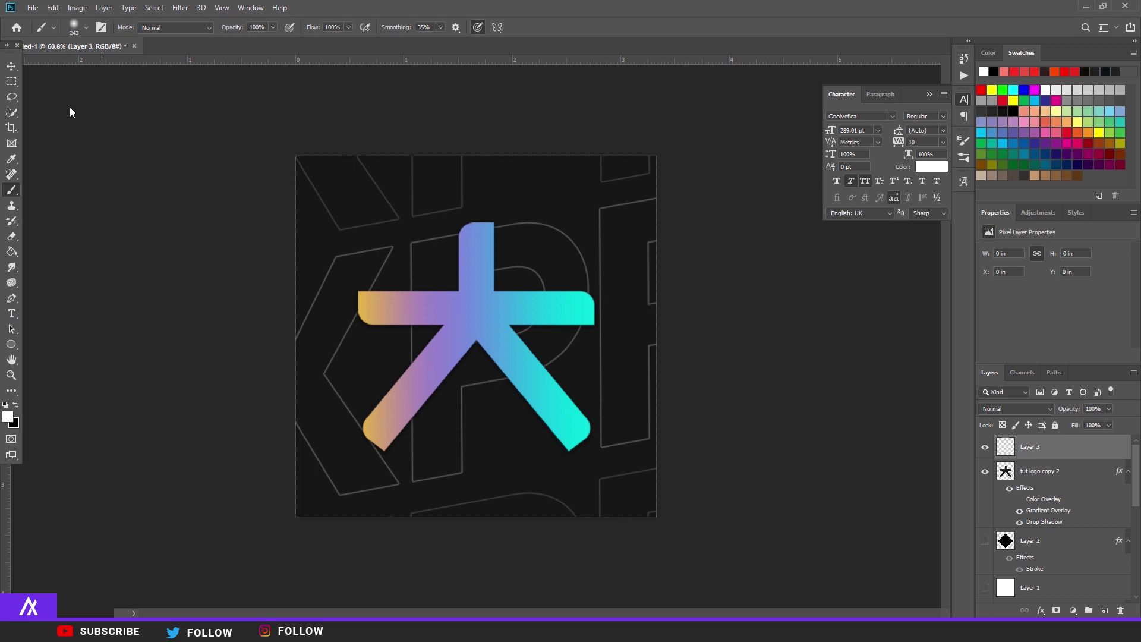
left_click(87, 27)
left_click_drag(130, 63, 134, 63)
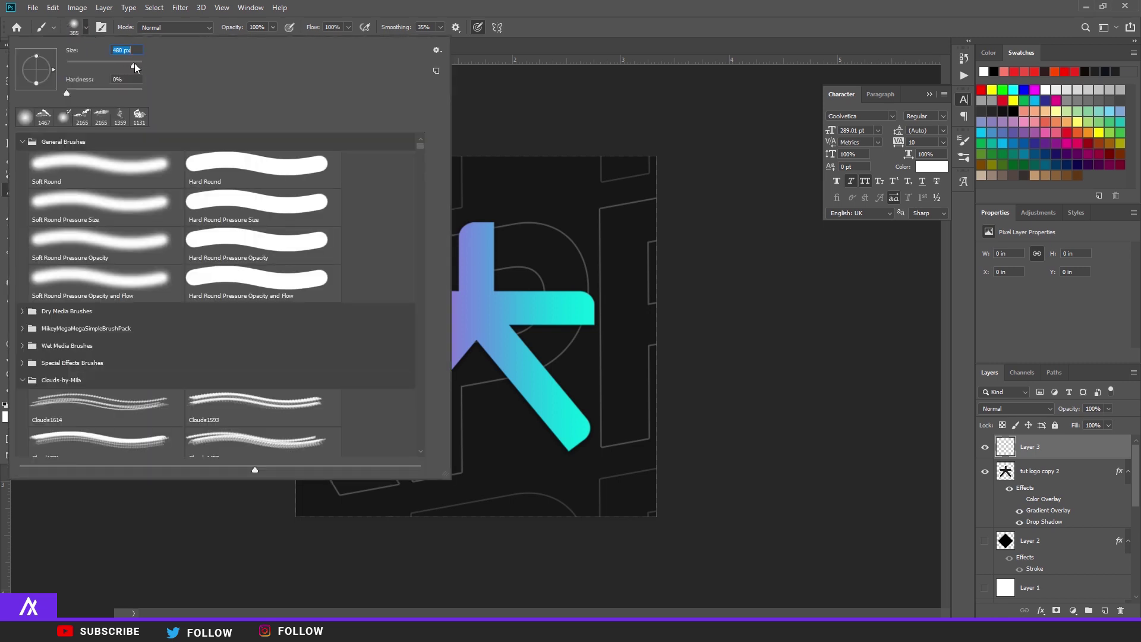
left_click(621, 13)
left_click(480, 151)
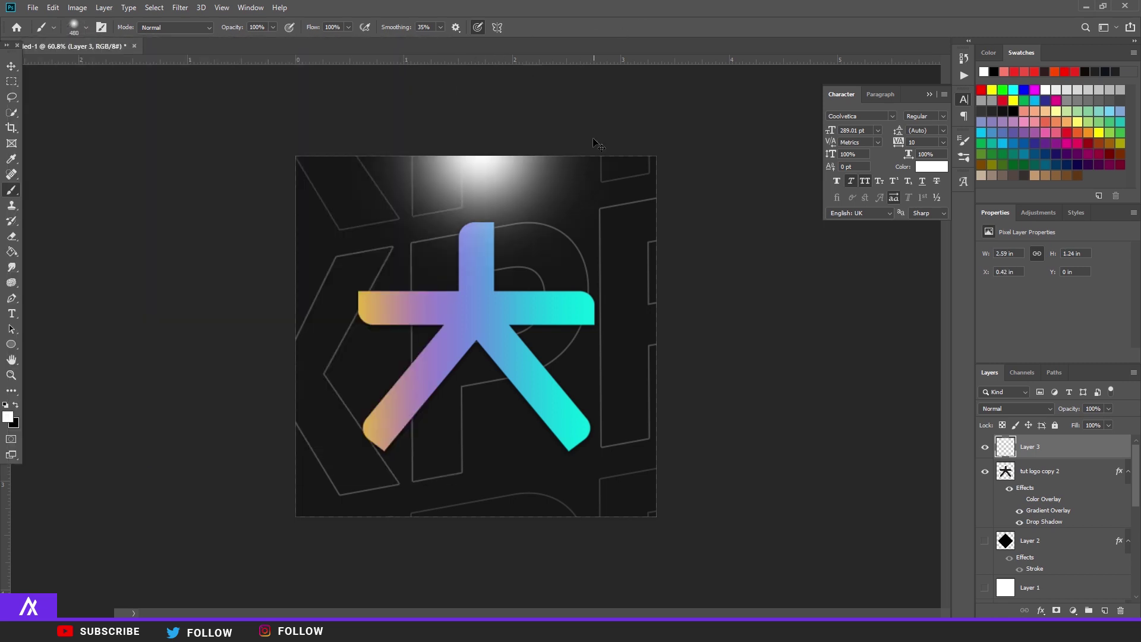
- Stretch the white glow horizontally to about 3.89 in wide and lower its layer opacity to 13%
key("ctrl+t")
mouse_move(620, 218)
left_mouse_down()
mouse_move(721, 216)
mouse_move(692, 211)
left_mouse_up()
key("Return")
left_click(1108, 409)
left_click_drag(1067, 419, 1061, 425)
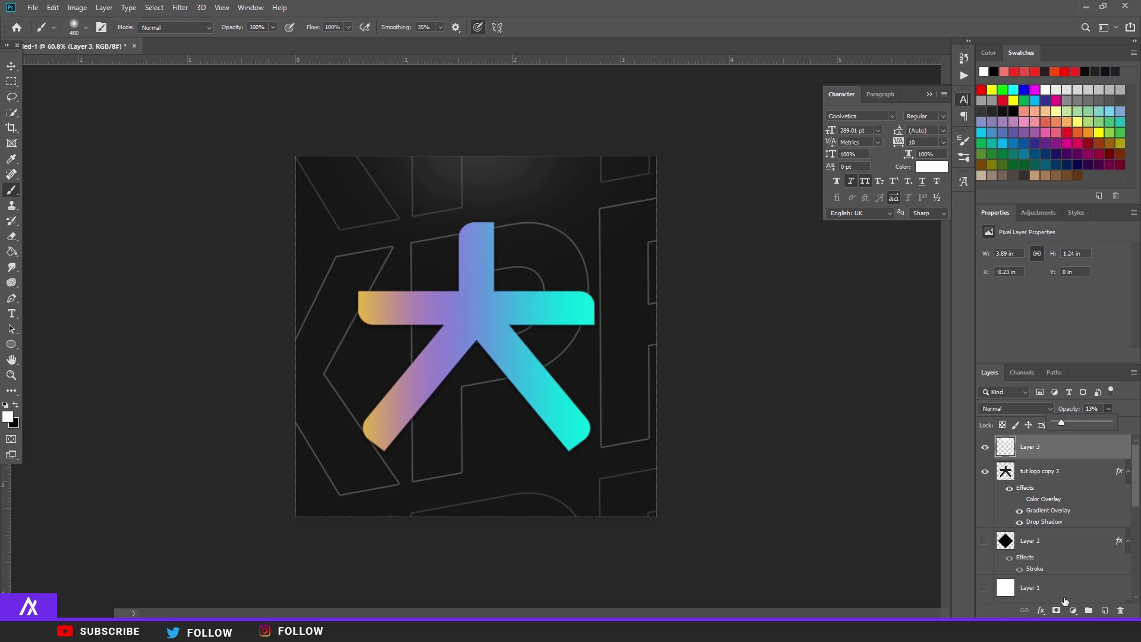
left_click(1064, 597)
- On a new layer directly above Layer 0, fill a white circle in the canvas's lower-left corner using the Elliptical Marquee
scroll(1061, 547, "down", 5)
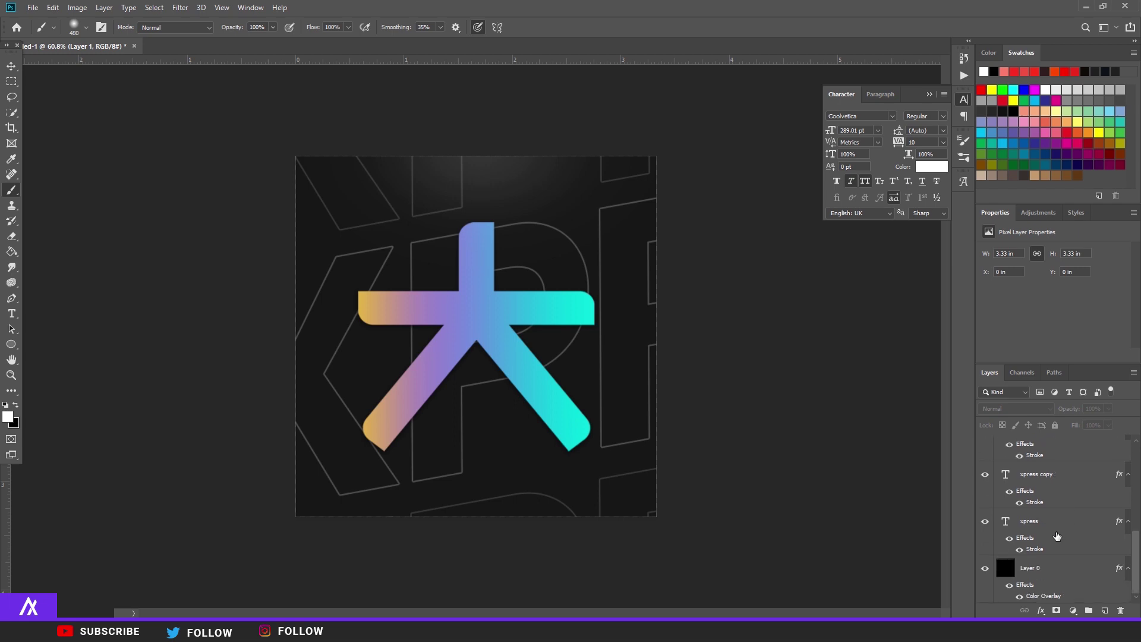
left_click(1064, 570)
left_click(1104, 611)
left_click(12, 83)
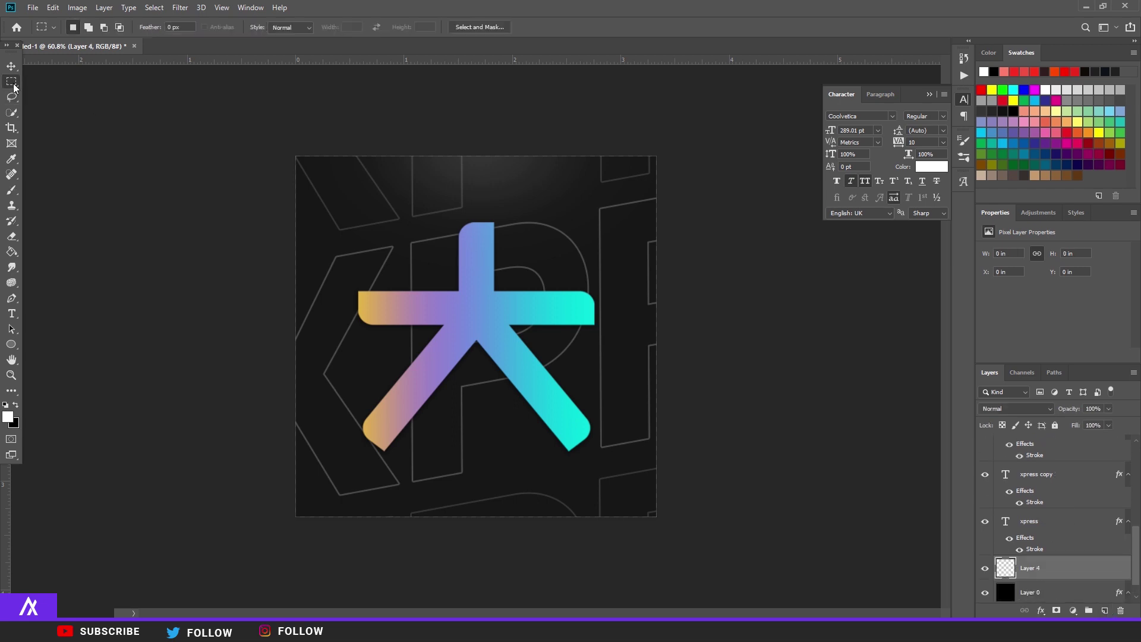
right_click(11, 82)
left_click(60, 93)
left_click_drag(320, 489, 227, 397)
key("alt+BackSpace")
key("ctrl+d")
- Fill three more white circles on the same layer, overlapping the lower-right, upper-left and upper-right areas of the canvas
left_click_drag(654, 426, 529, 243)
key("alt+BackSpace")
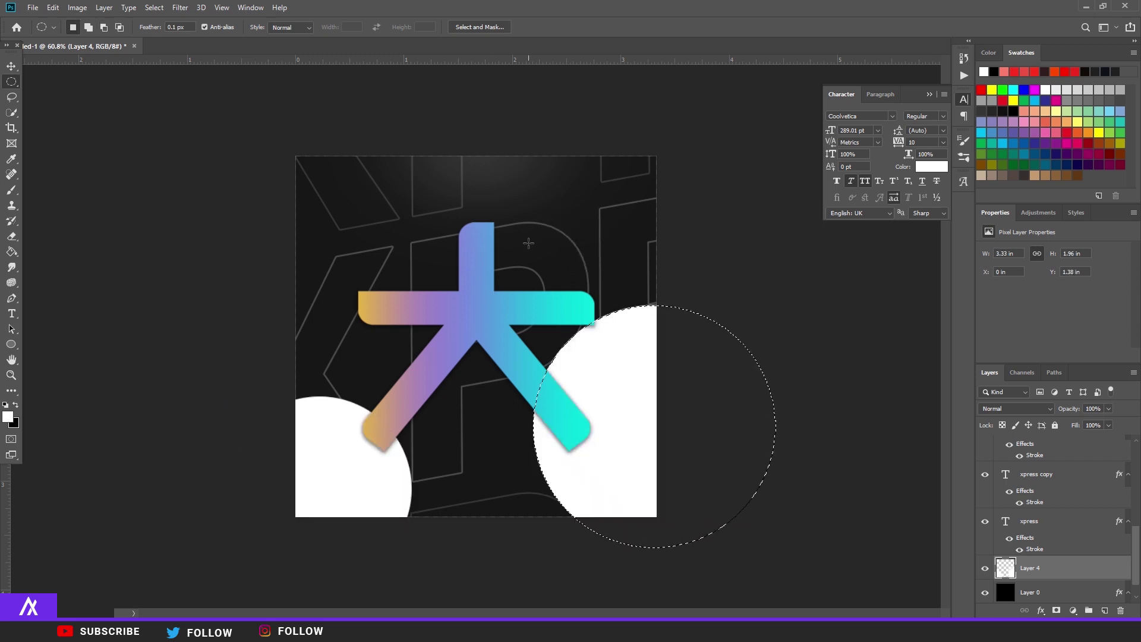
key("ctrl+d")
left_click_drag(343, 242, 249, 106)
key("alt+BackSpace")
key("ctrl+d")
left_click_drag(561, 208, 499, 95)
key("alt+BackSpace")
key("ctrl+d")
- Lower the opacity of the white circles layer to 2%
left_click_drag(1063, 423, 1061, 426)
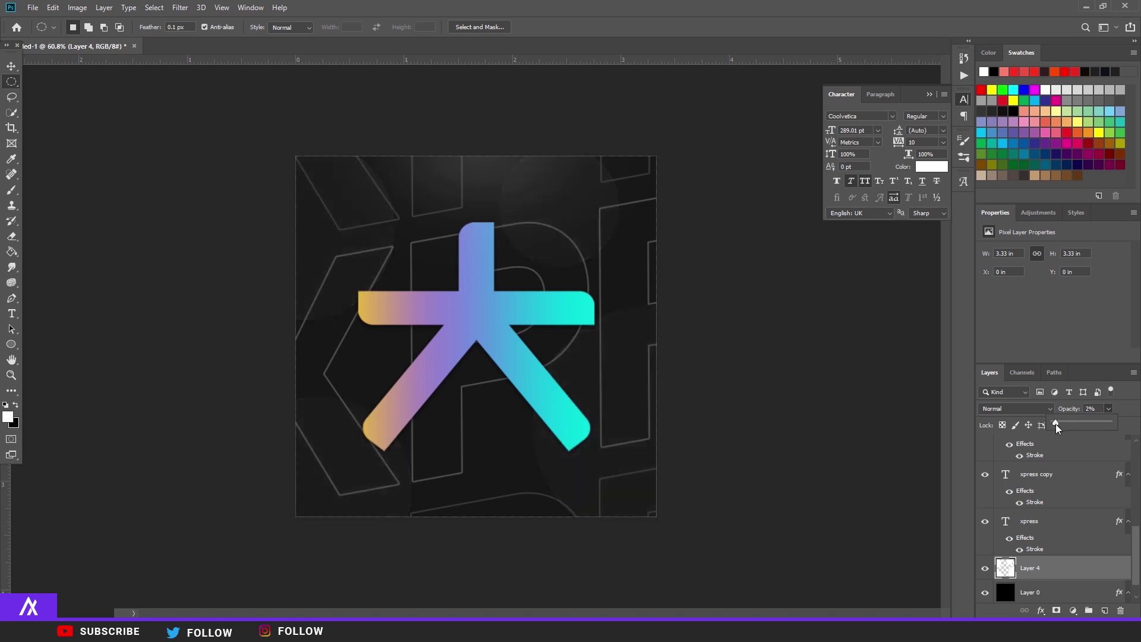
left_click(772, 441)
scroll(558, 422, "up", 4)
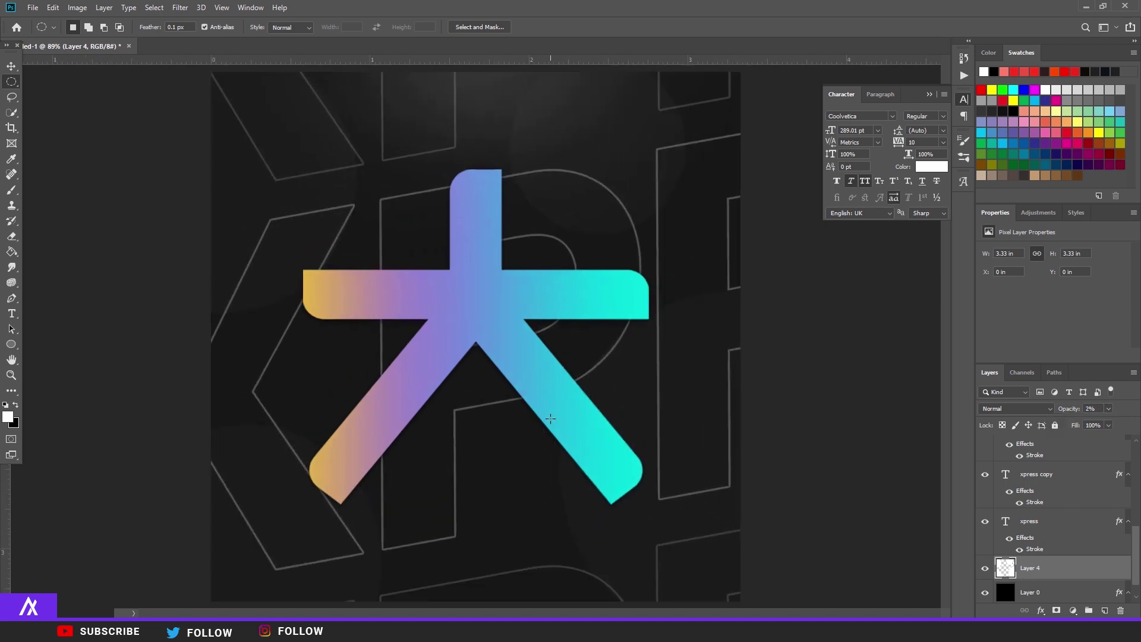
scroll(552, 420, "down", 7)
scroll(532, 416, "up", 3)
scroll(534, 400, "down", 4)
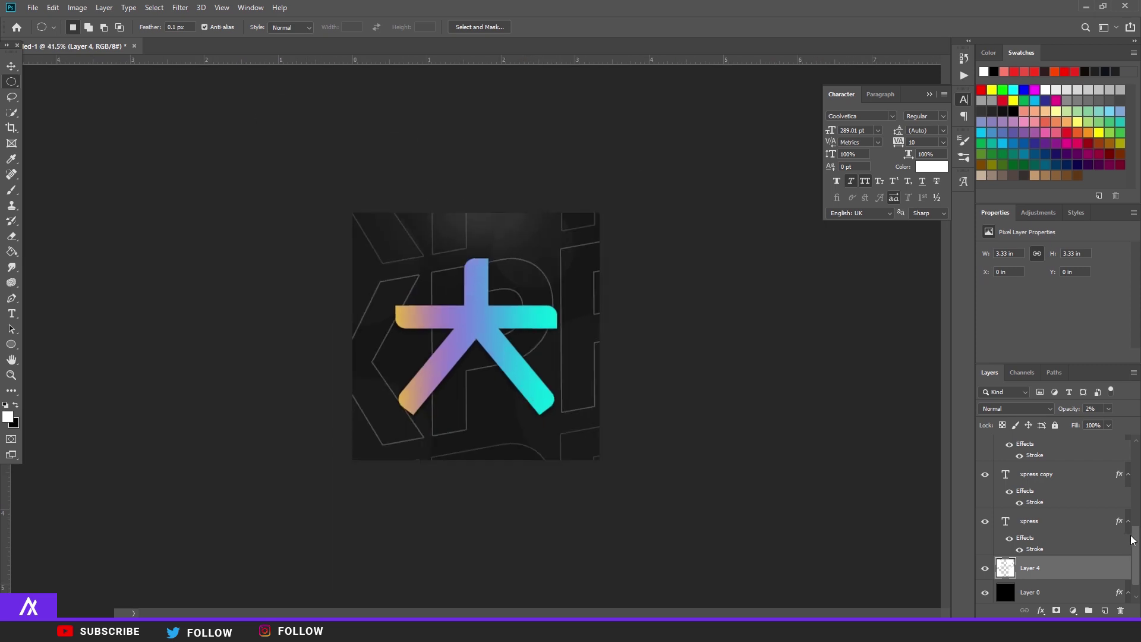
scroll(1132, 539, "down", 1)
left_click(986, 568)
left_click(985, 568)
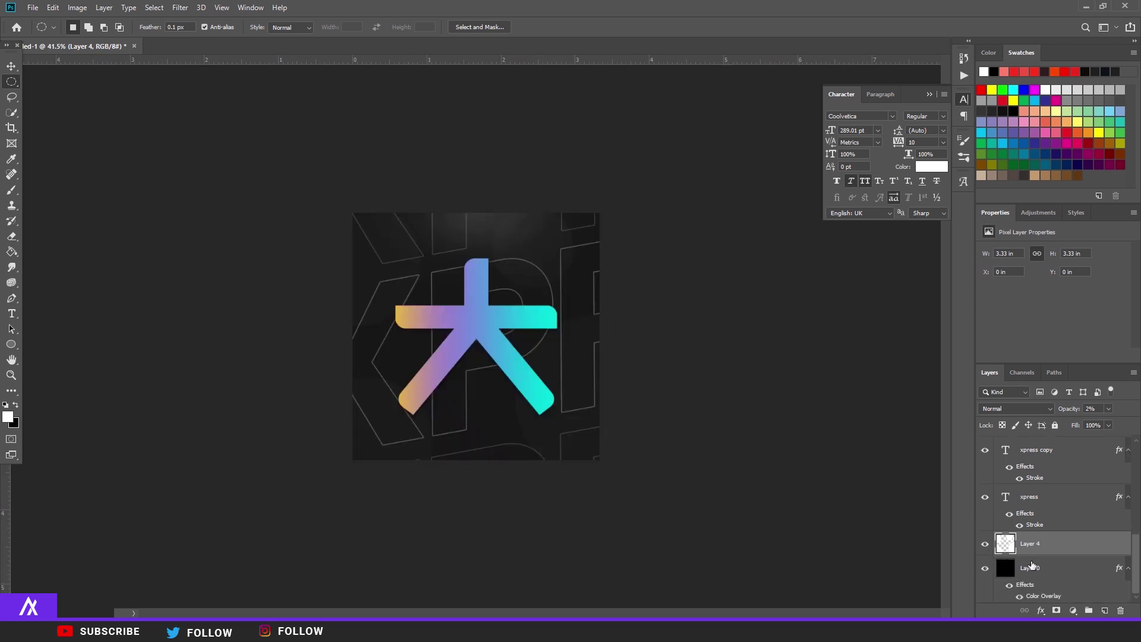
- Add a Gradient Map adjustment layer above Layer 3
scroll(1075, 523, "up", 3)
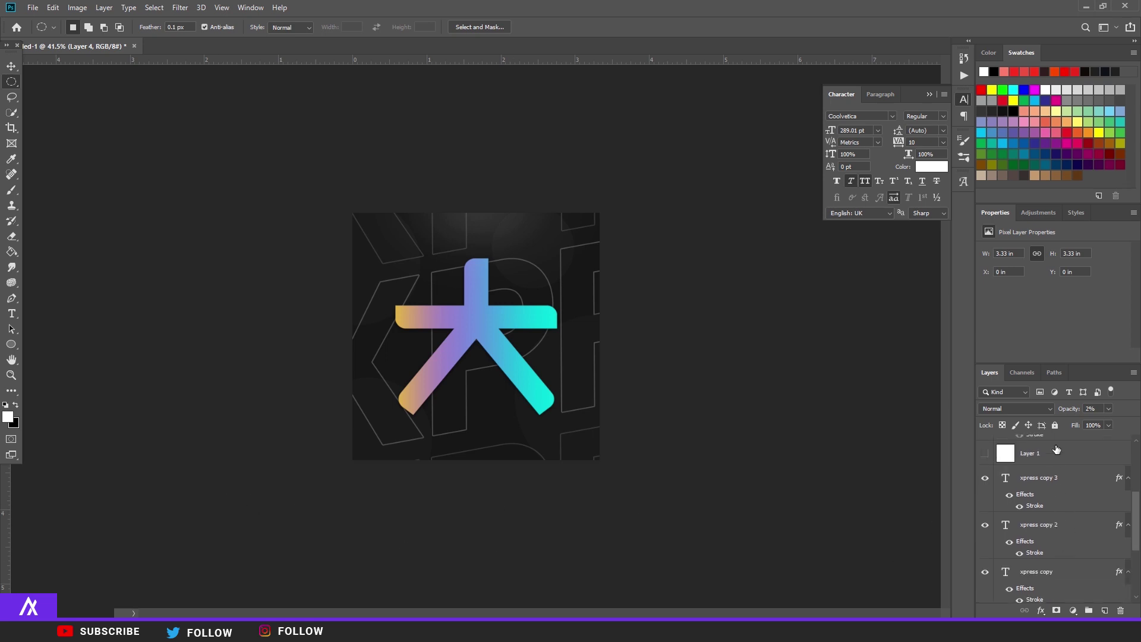
left_click(1058, 452)
scroll(1052, 464, "up", 3)
left_click(1051, 451)
left_click(1074, 610)
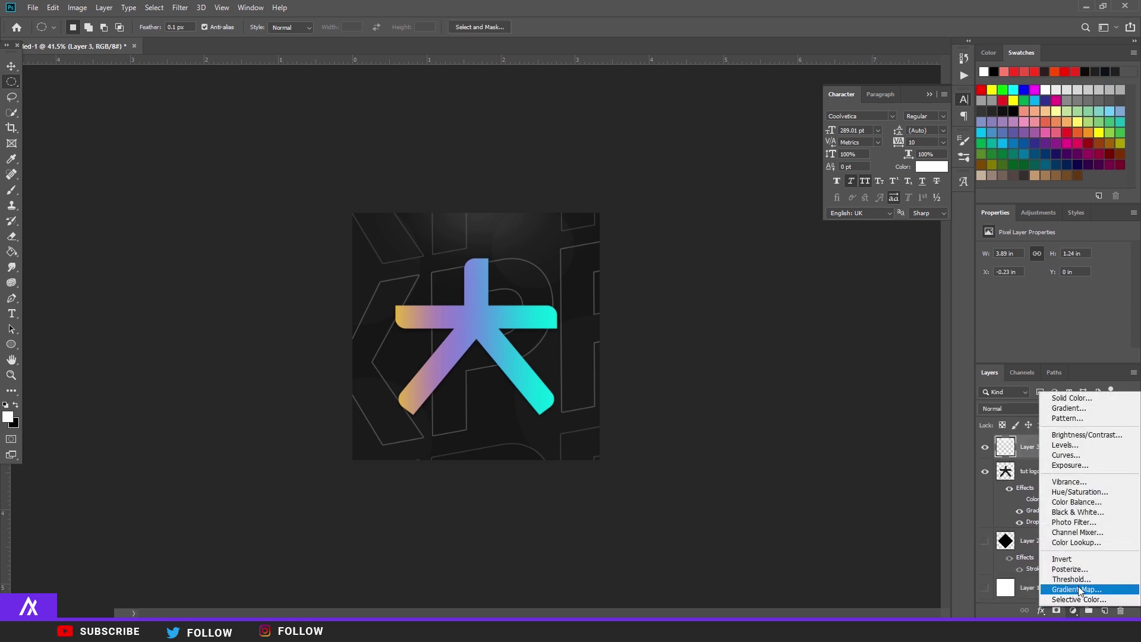
left_click(1079, 586)
- Try several presets for the gradient map and apply the one running from dark through violet and magenta to orange
left_click(1012, 262)
left_click(863, 250)
left_click(823, 250)
left_click(824, 236)
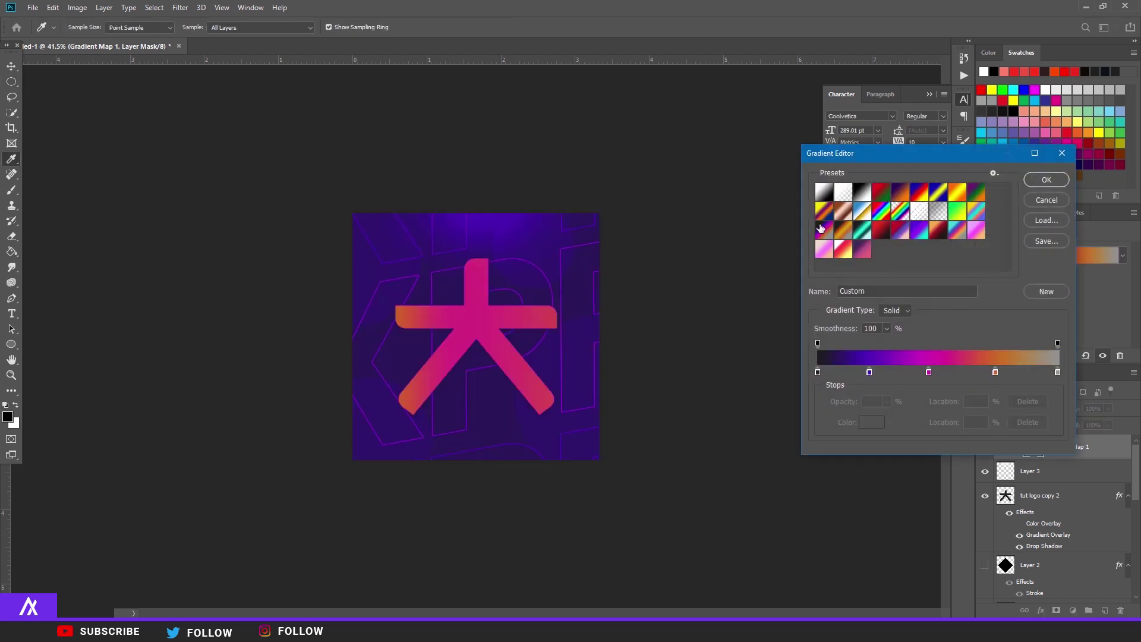
left_click(846, 237)
left_click(862, 235)
left_click(825, 234)
left_click(825, 219)
left_click(825, 230)
left_click(900, 210)
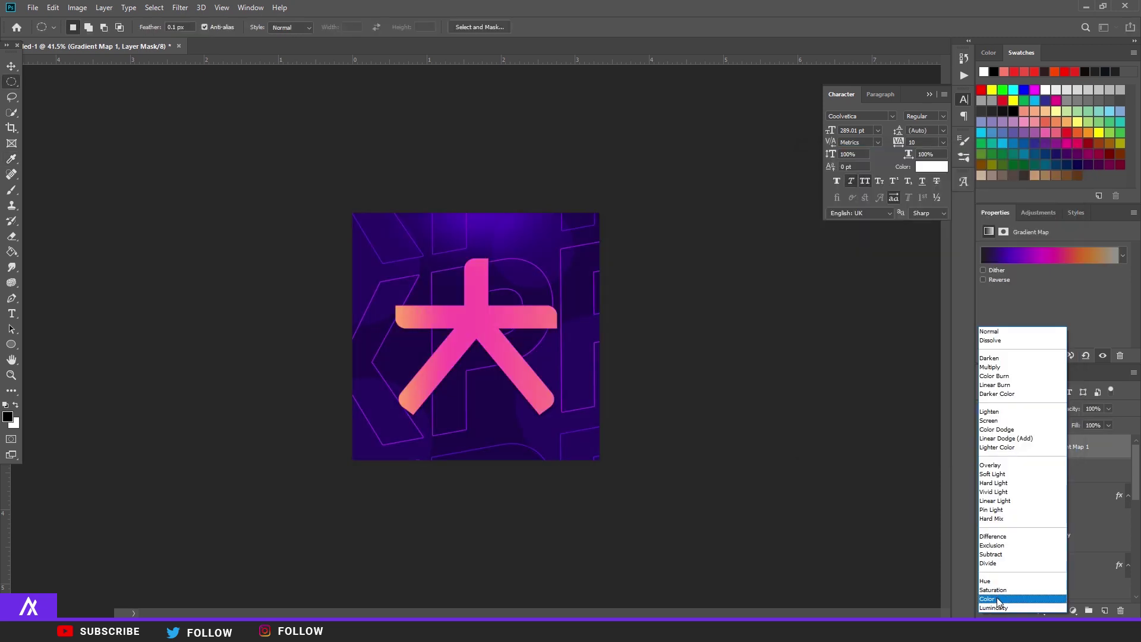
- Set the gradient map layer's blend mode to Color
left_click(997, 598)
left_click(642, 429)
left_click(543, 234)
key("ctrl+plus")
key("ctrl+plus")
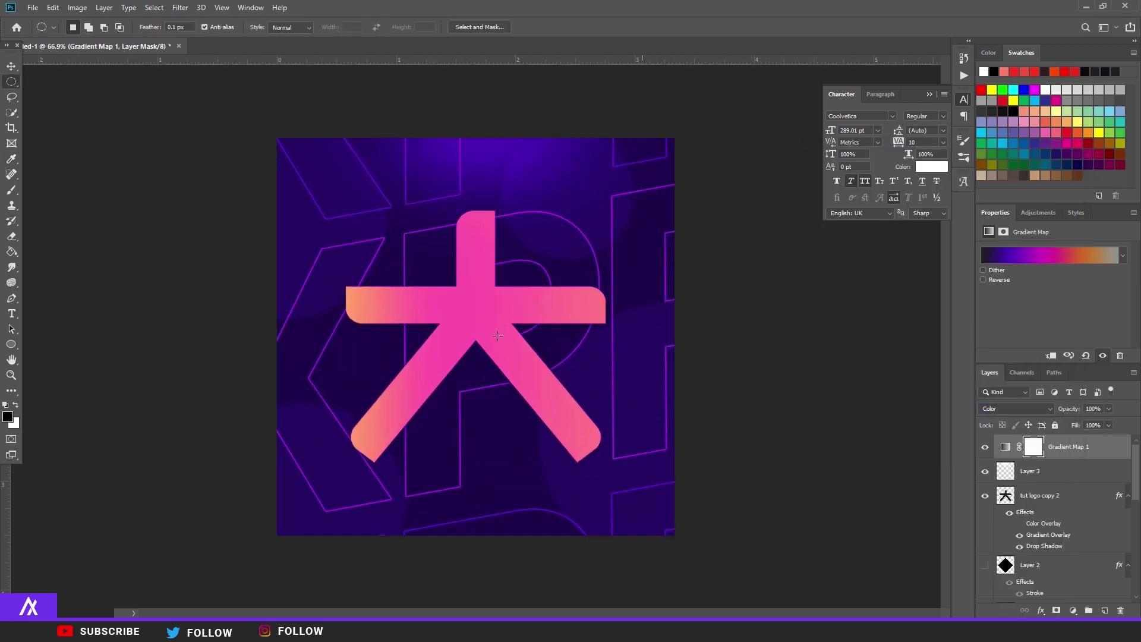
- Duplicate the tut logo copy 2 layer and move the duplicate above Gradient Map 1
left_click(1050, 509)
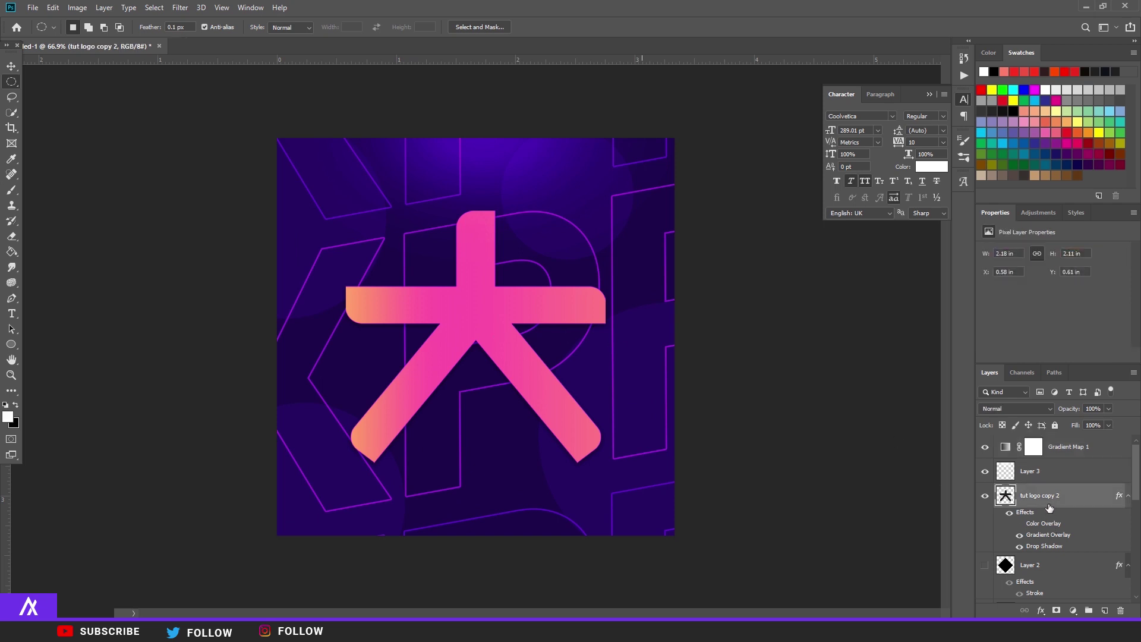
key("ctrl+j")
left_click_drag(1050, 505, 1050, 440)
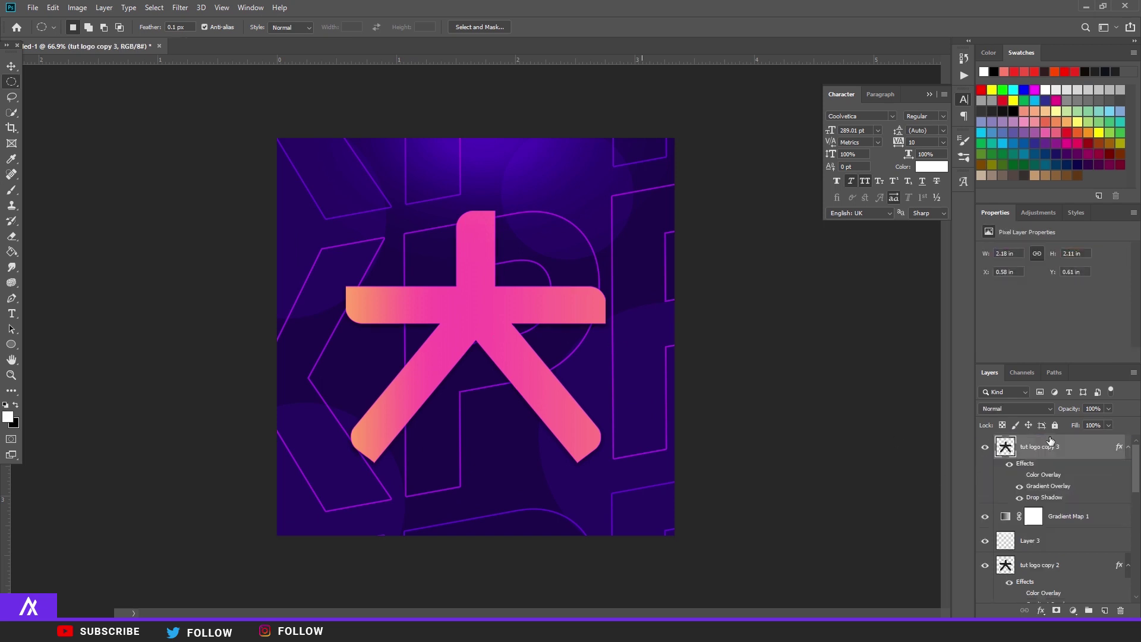
- Give the duplicated logo a white Color Overlay at 100% opacity, turning off its Gradient Overlay and Drop Shadow
double_click(1083, 453)
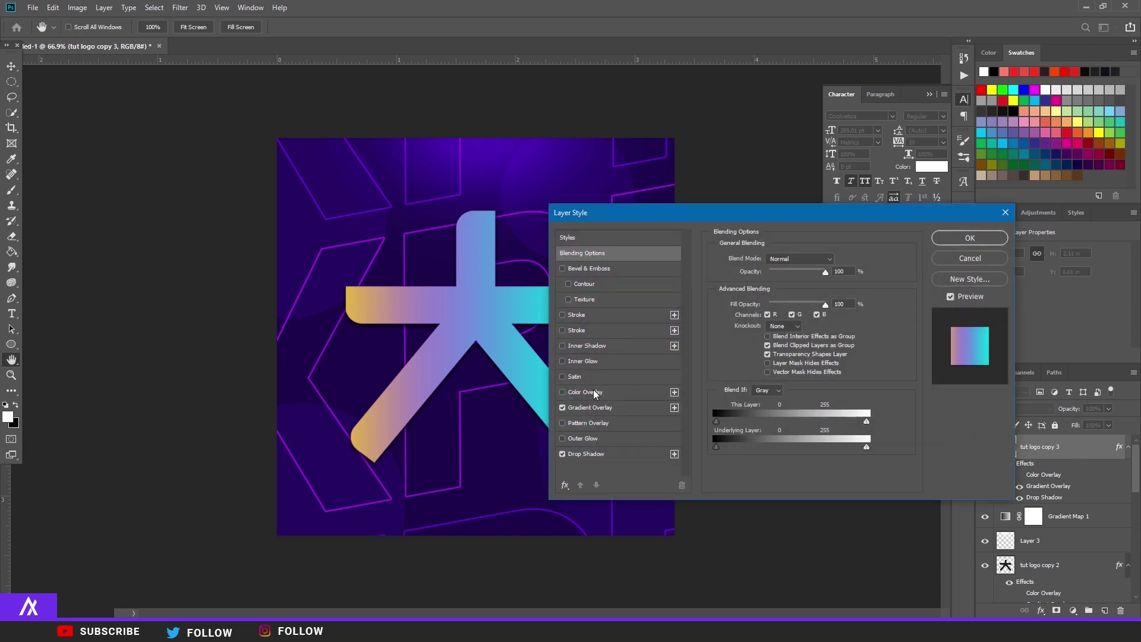
left_click(563, 407)
left_click(585, 392)
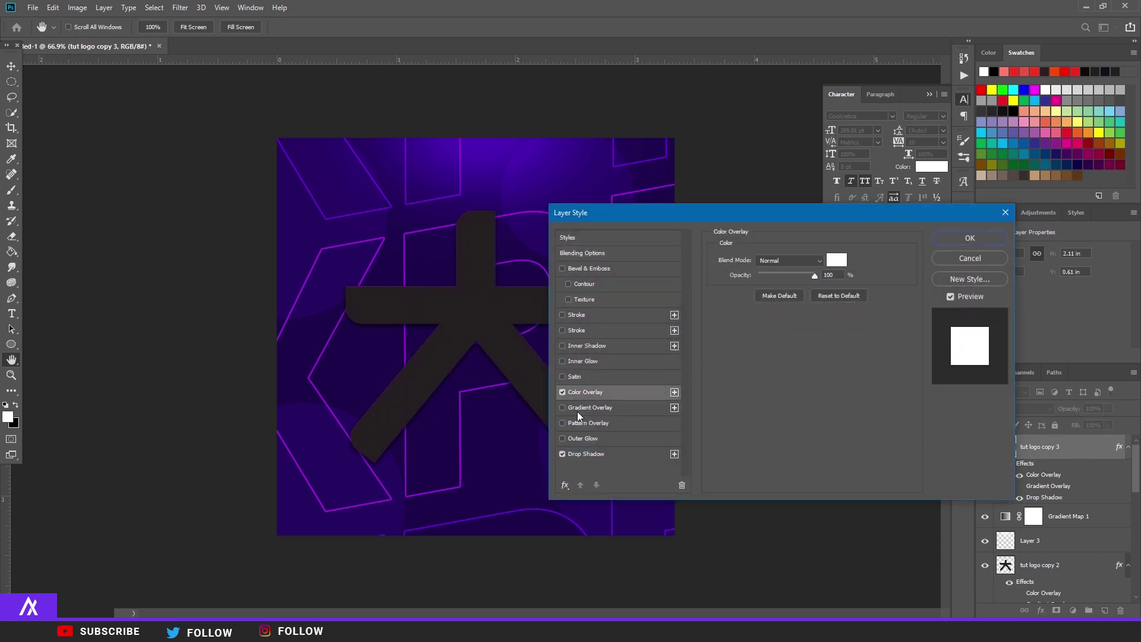
left_click(562, 455)
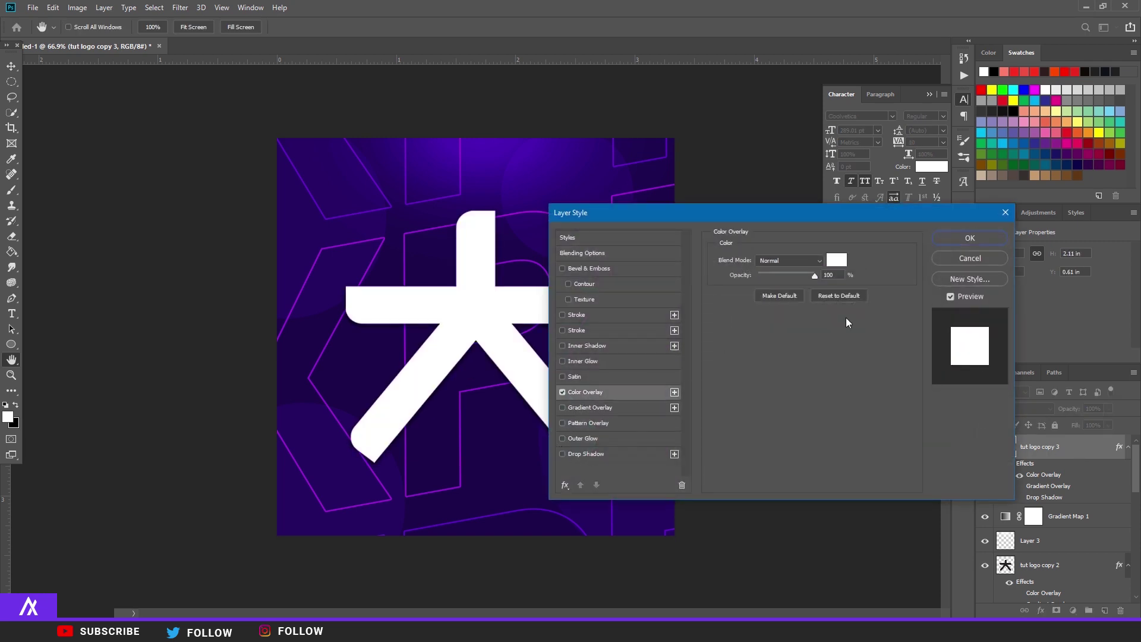
left_click(970, 238)
key("m")
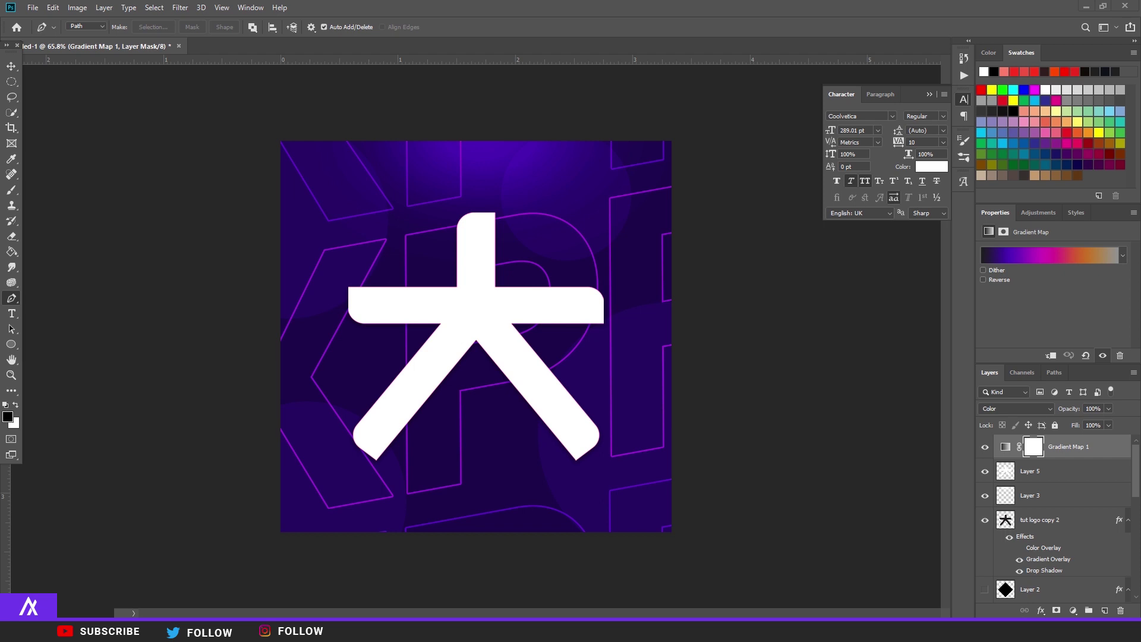
scroll(521, 254, "down", 9)
scroll(474, 396, "up", 7)
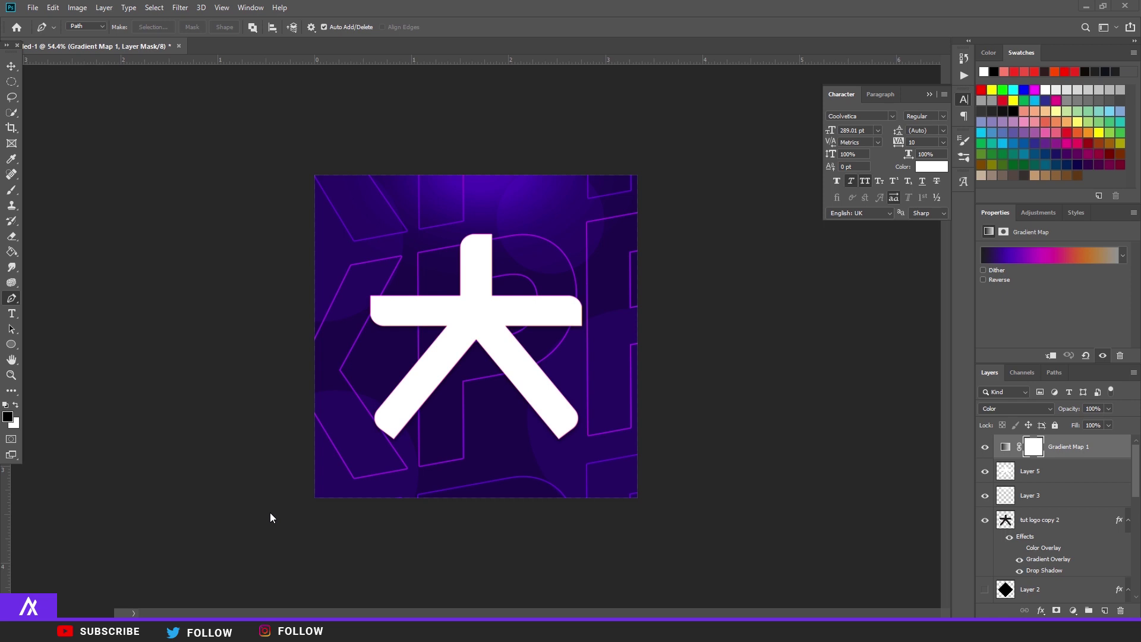
key("ctrl+0")
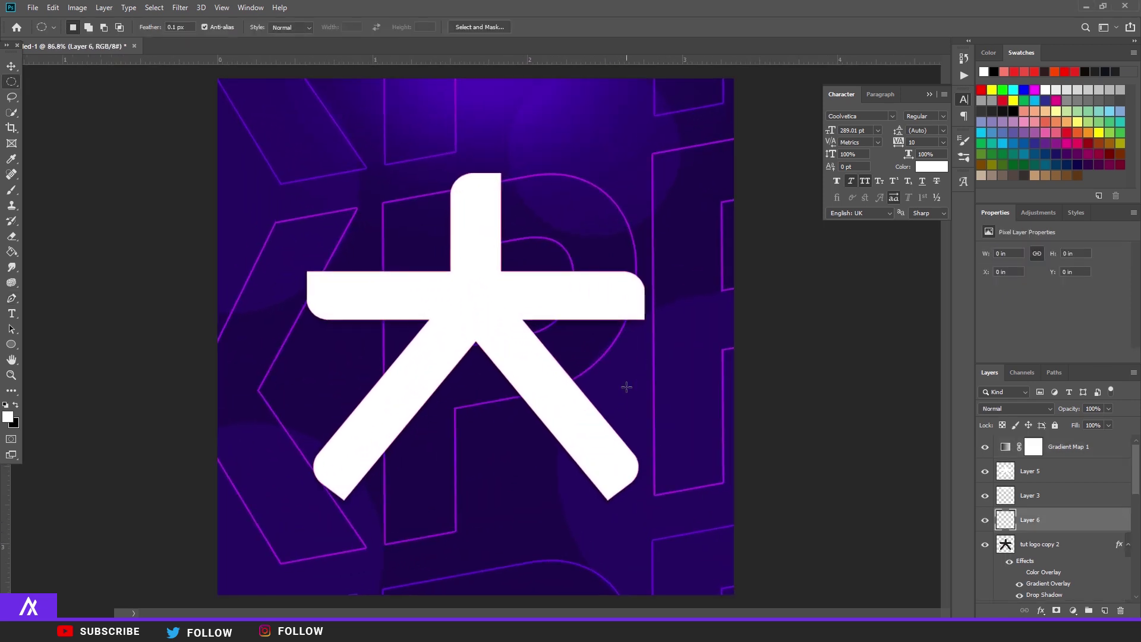
scroll(626, 387, "down", 2)
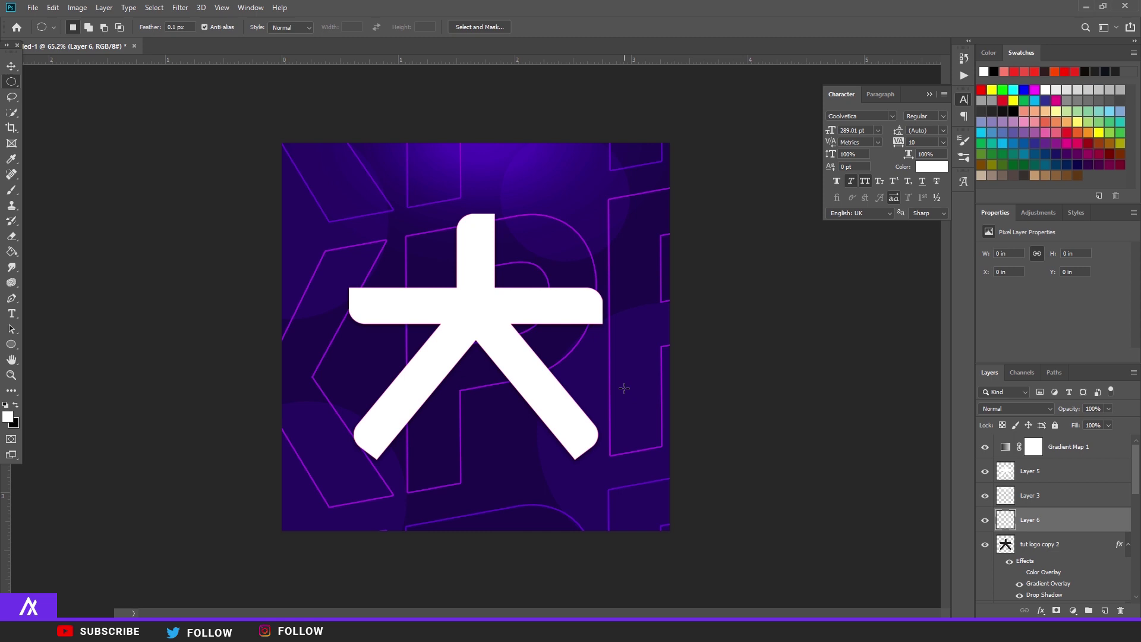